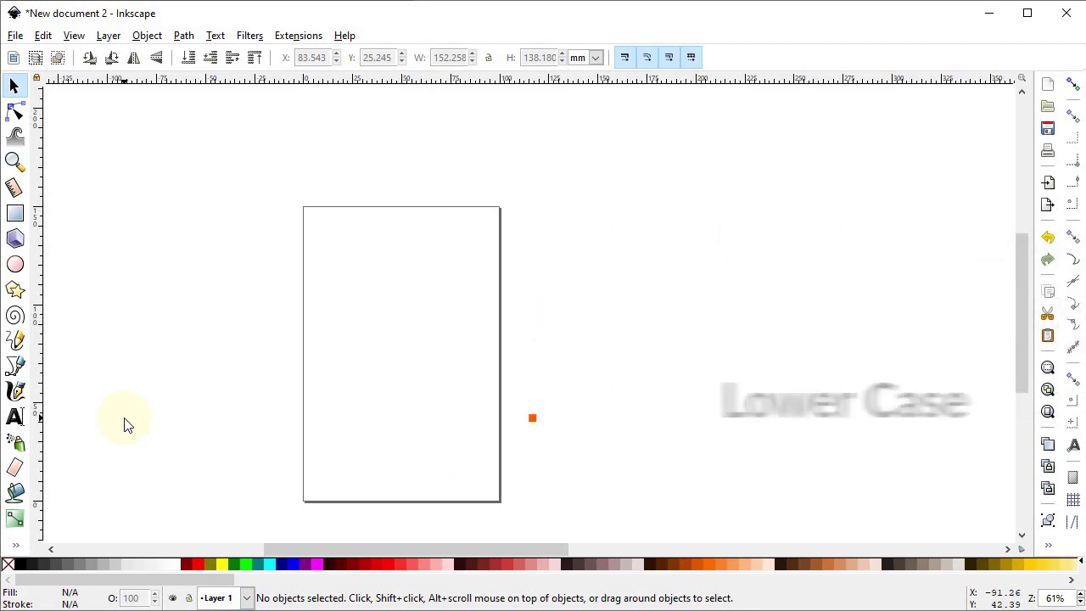
Step: Set the interface layout to Wide and check which interface bars are enabled
left_click(72, 37)
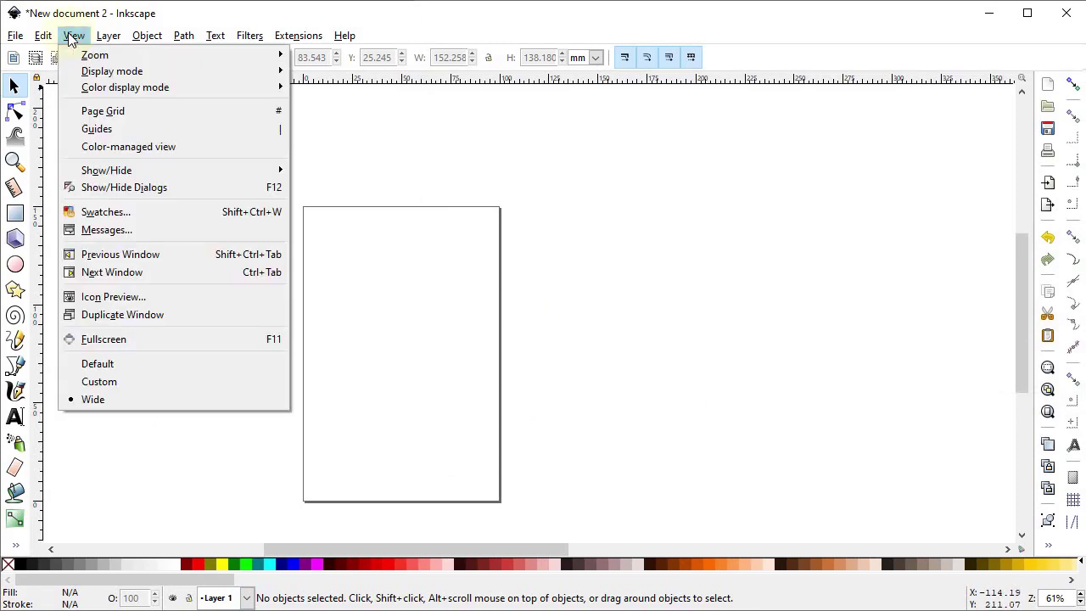
left_click(118, 399)
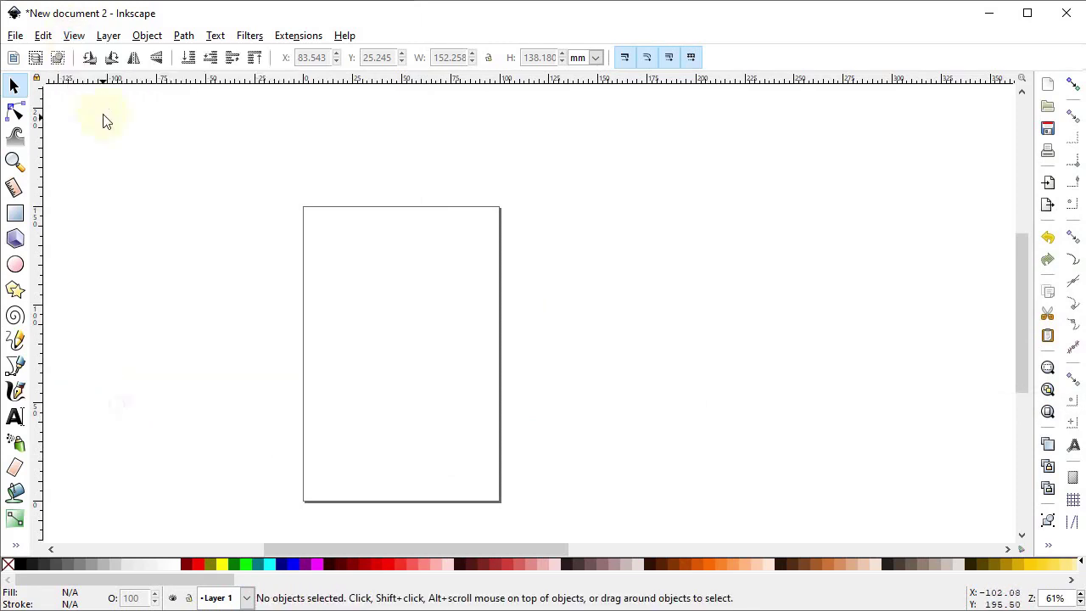
left_click(78, 37)
mouse_move(154, 168)
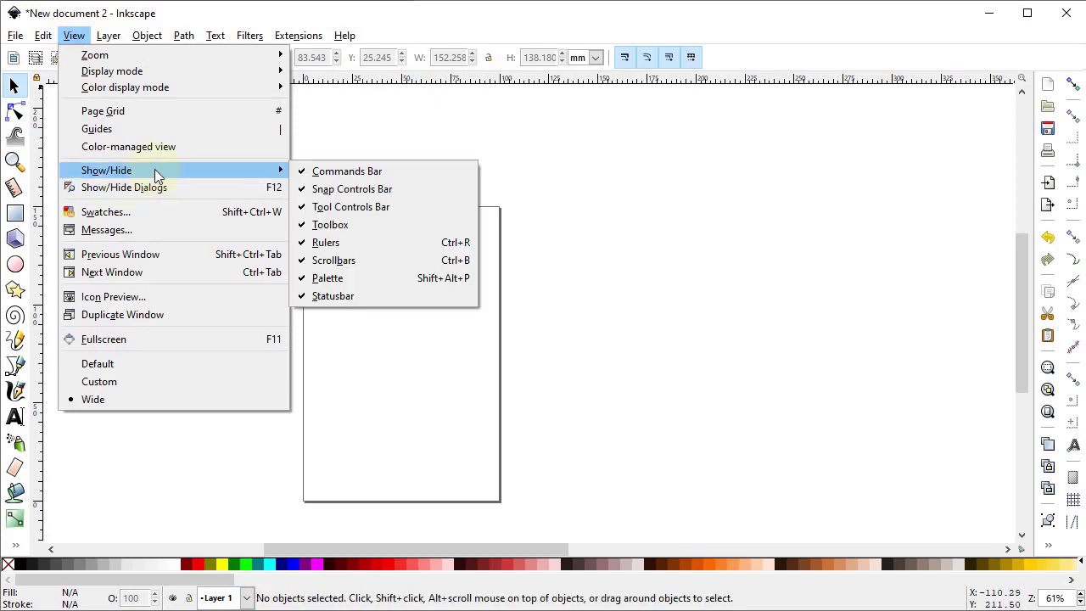
Step: Set both the display units and the custom page size units to px in the document properties
mouse_move(15, 35)
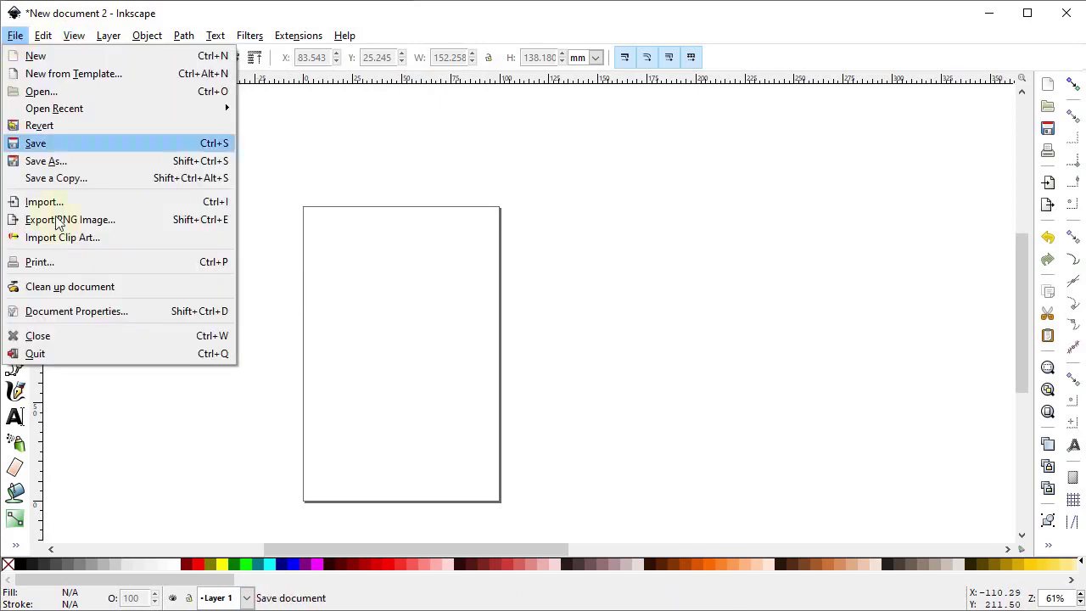
left_click(77, 311)
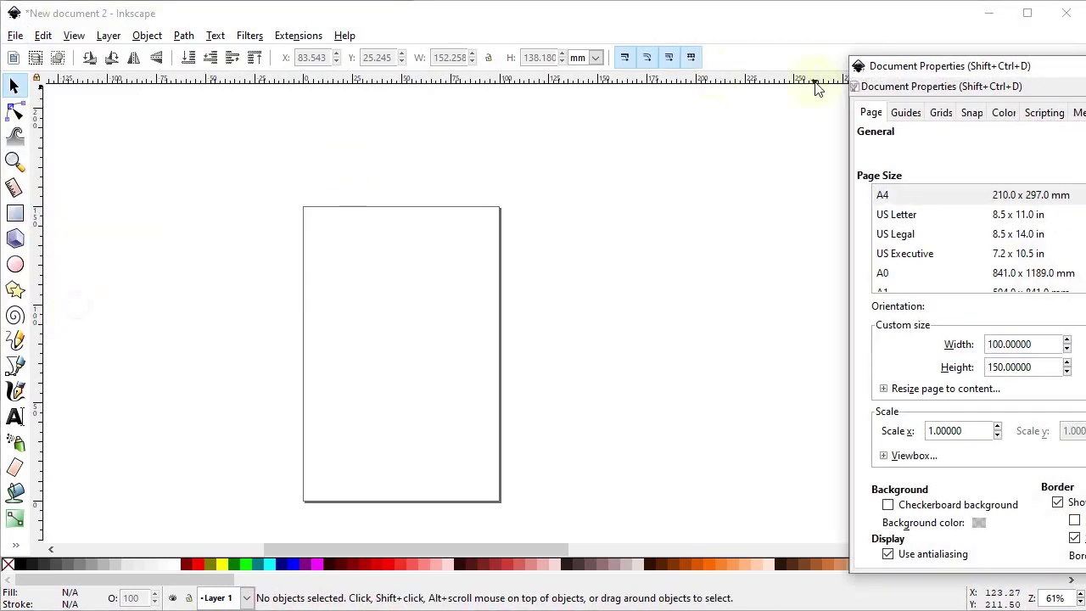
left_click(733, 164)
left_click(722, 279)
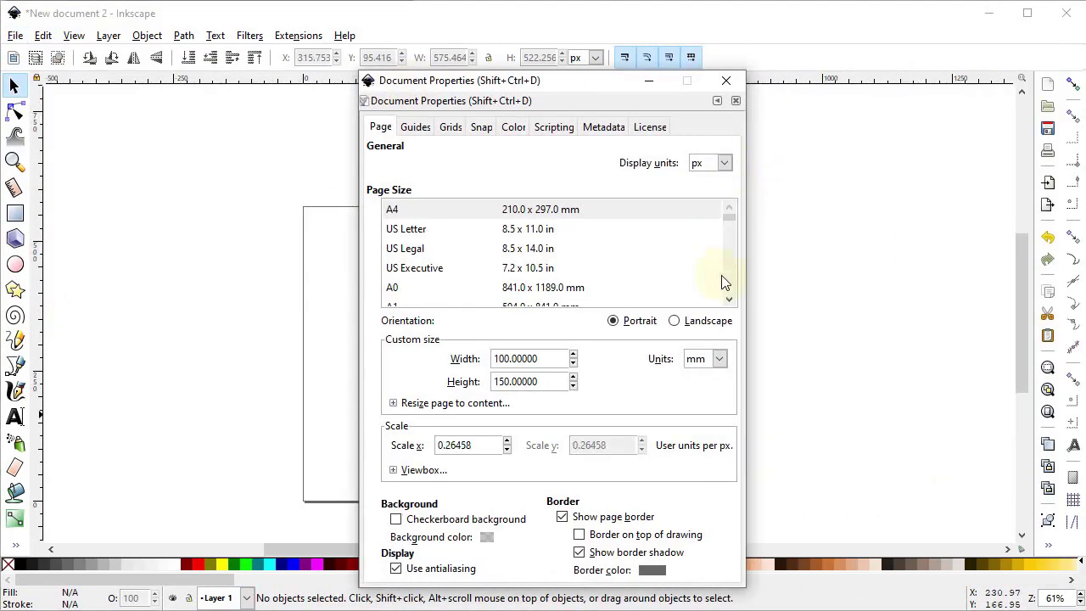
left_click(719, 359)
left_click(696, 479)
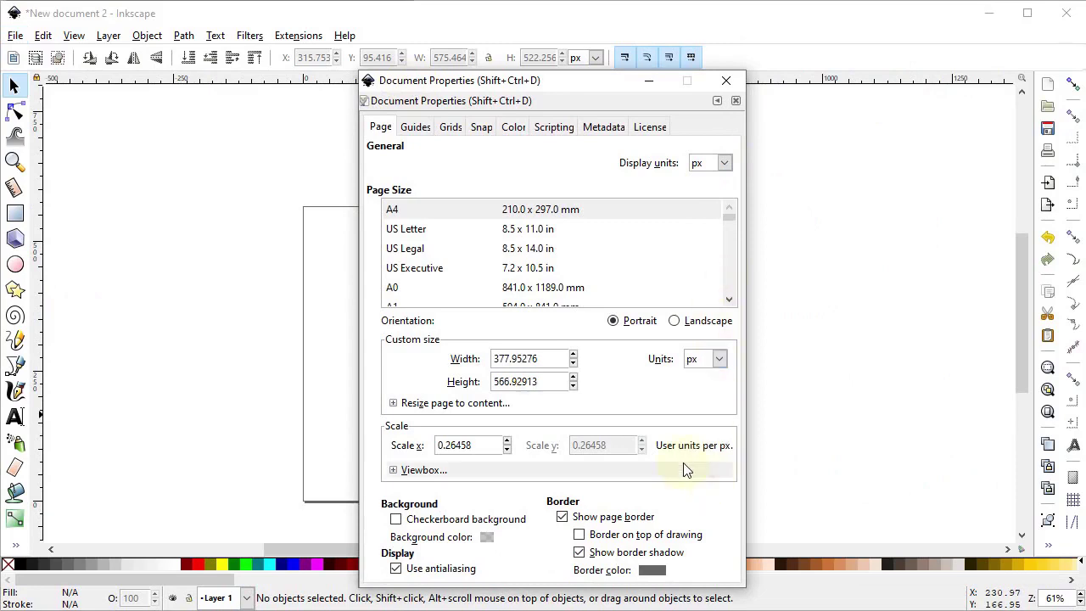
Step: Set the page size to 1280 px wide by 720 px high and close the document properties
double_click(540, 359)
type("1280")
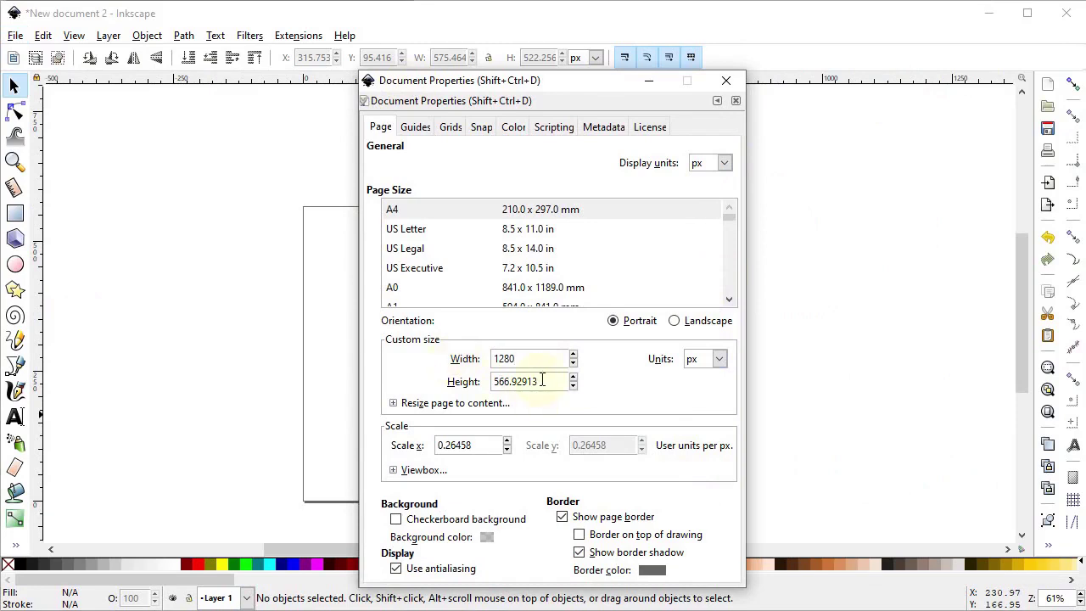
left_click(541, 381)
double_click(542, 381)
type("720")
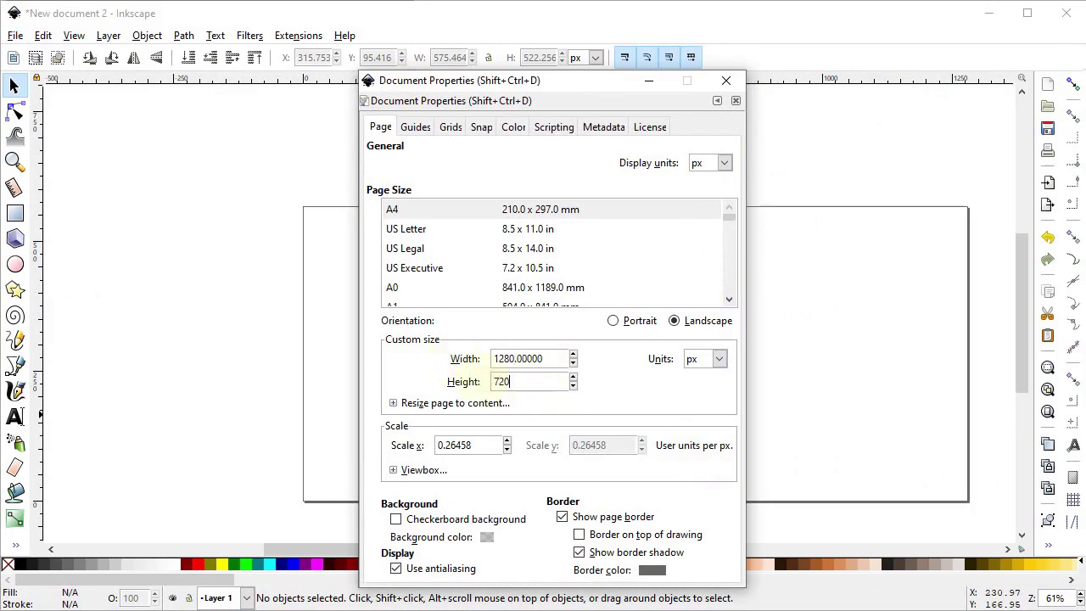
left_click(727, 80)
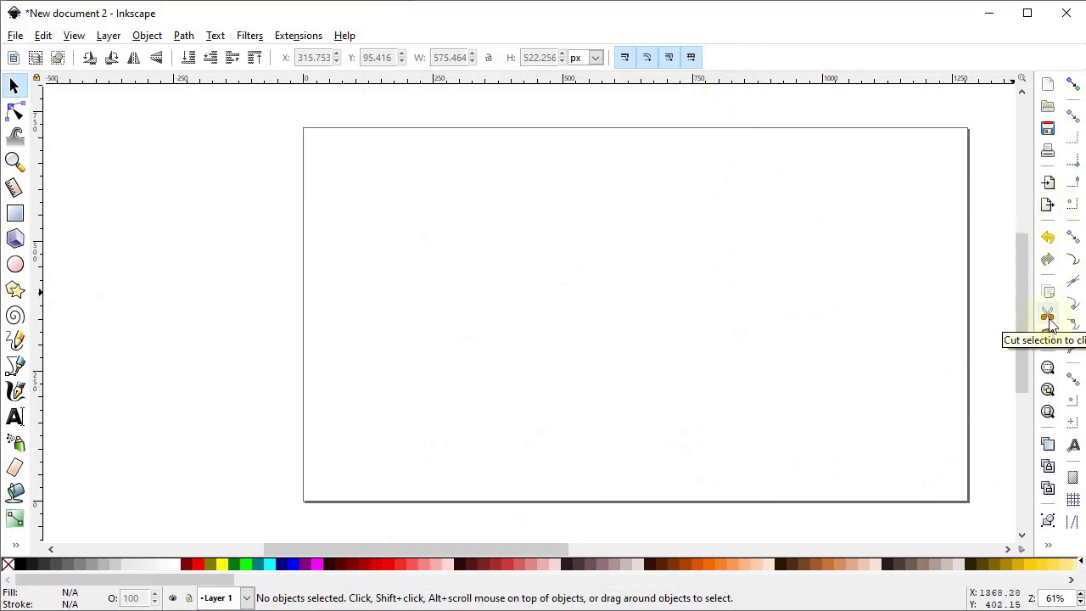
Step: Show the Align and Distribute and the Fill and Stroke dialogs and fit the page in the window
left_click(1047, 552)
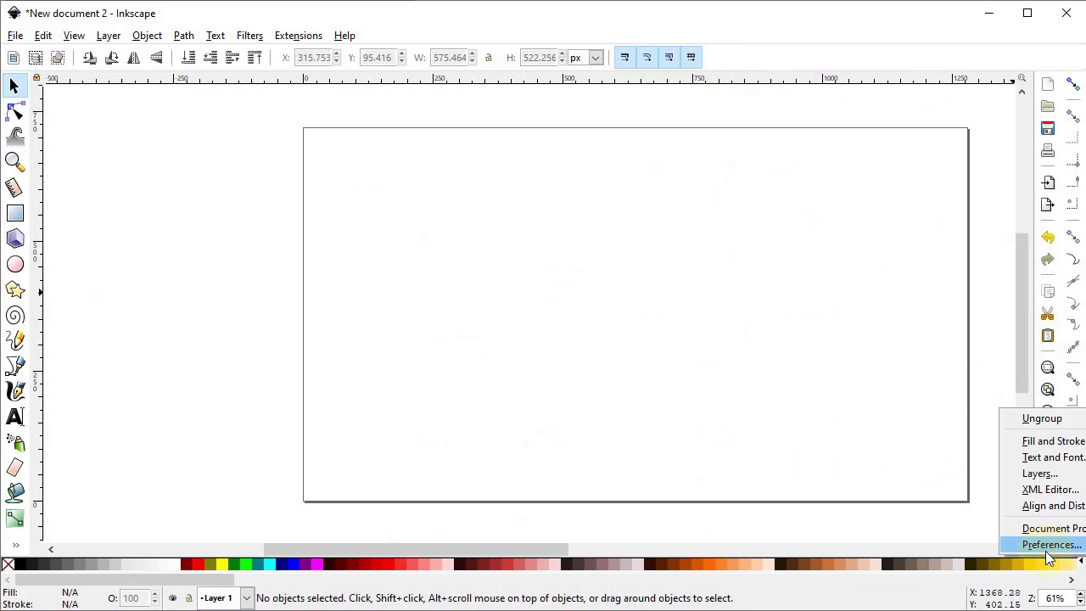
left_click(1048, 506)
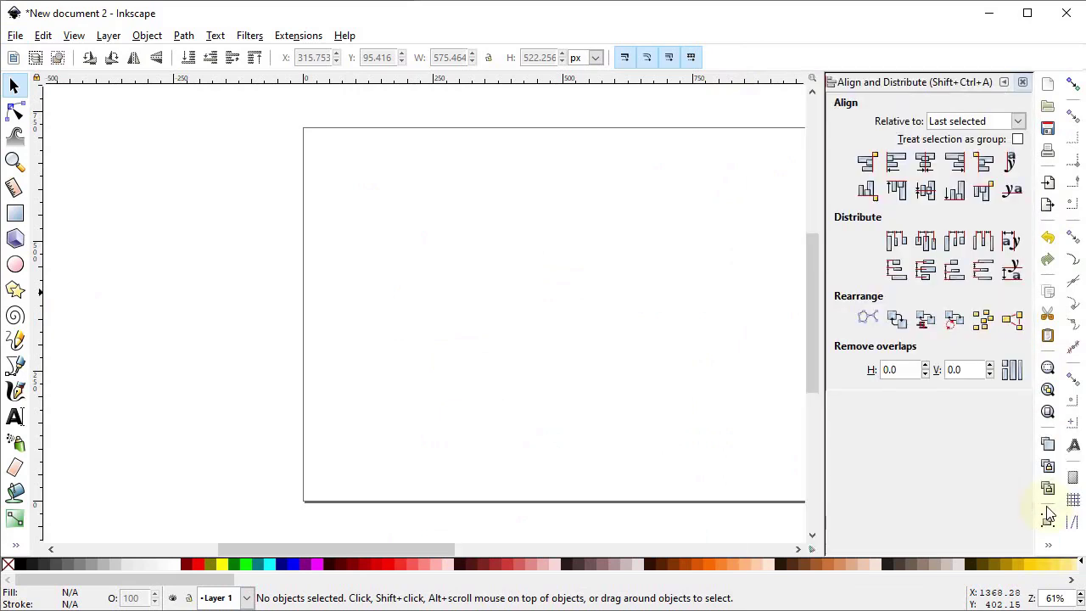
left_click(1049, 545)
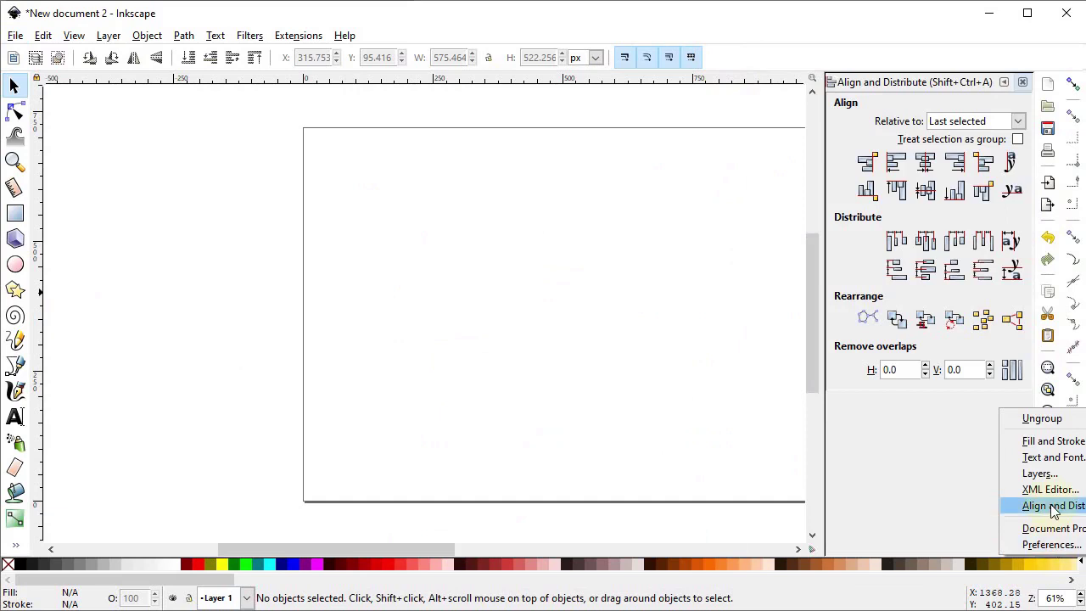
left_click(1052, 441)
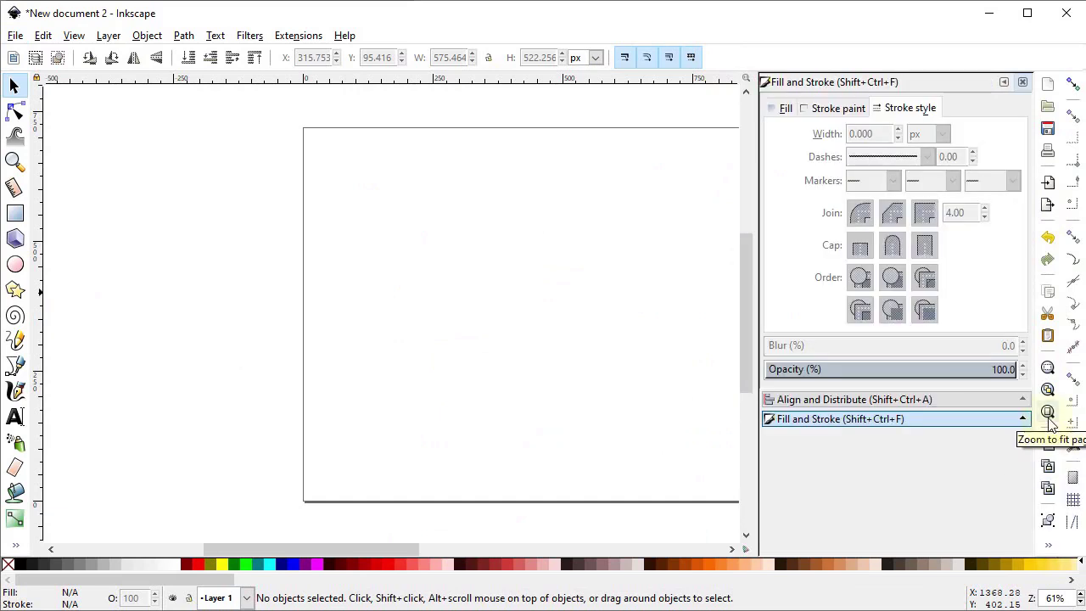
left_click(1048, 416)
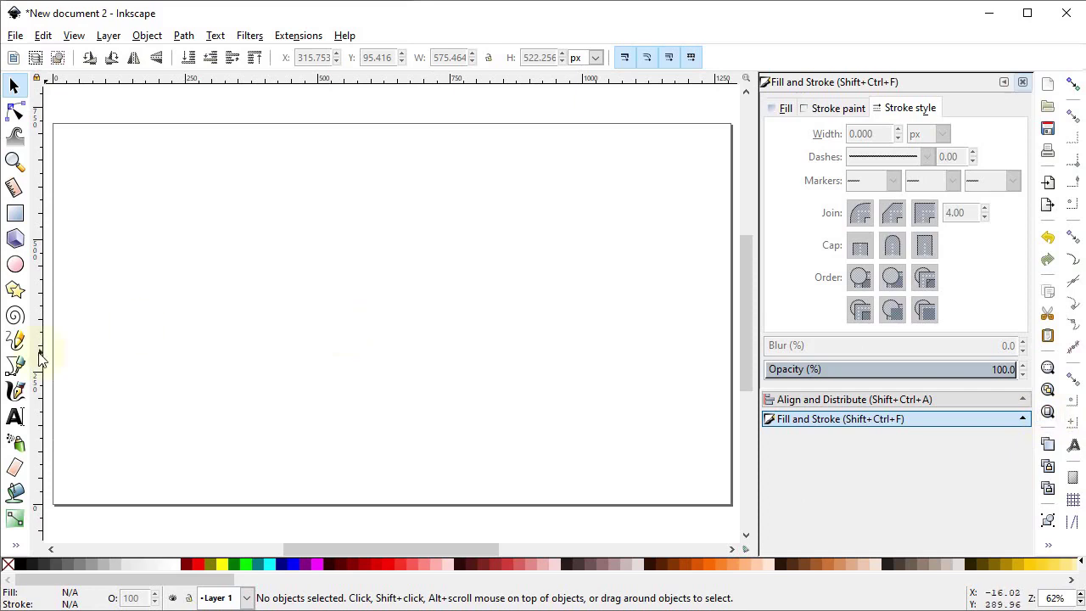
Step: Draw a straight vertical line near the middle of the page and set its height to 285 px
left_click(15, 365)
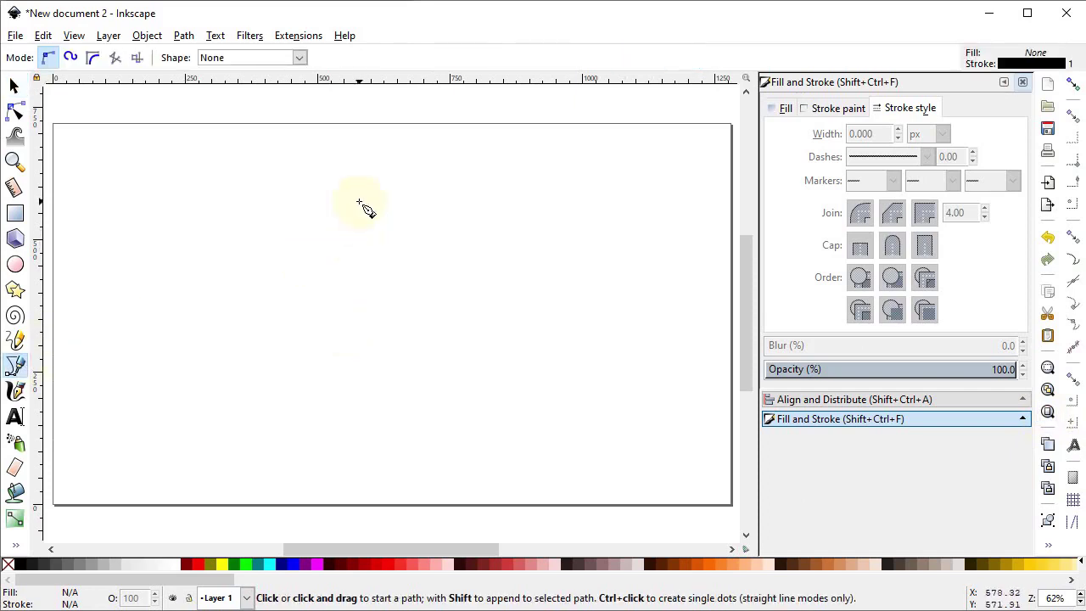
left_click(357, 193)
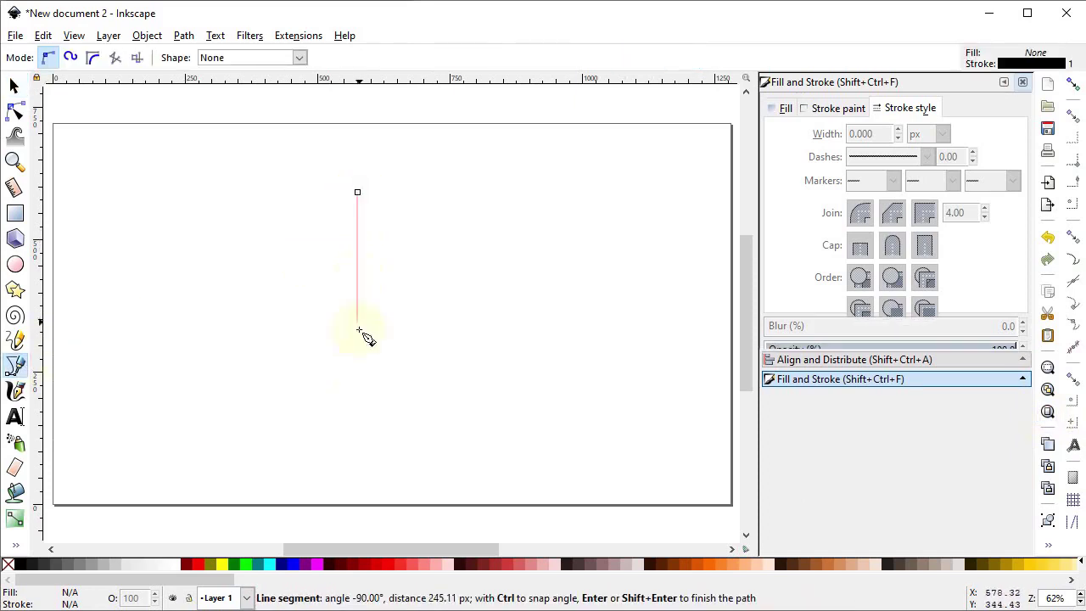
left_click(15, 85)
left_click(538, 57)
type("2")
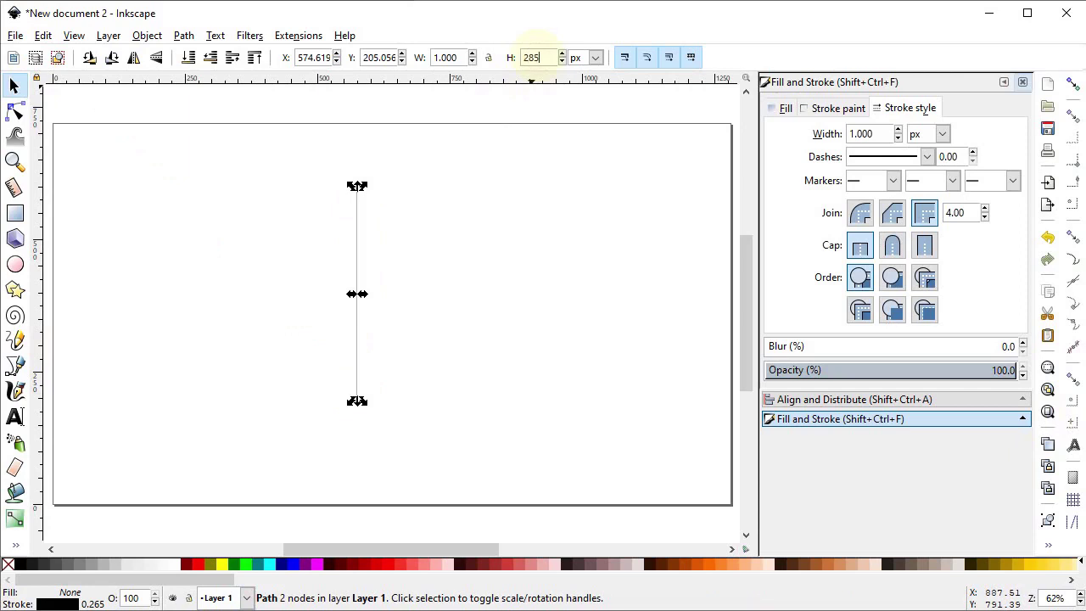
type("85")
key("Return")
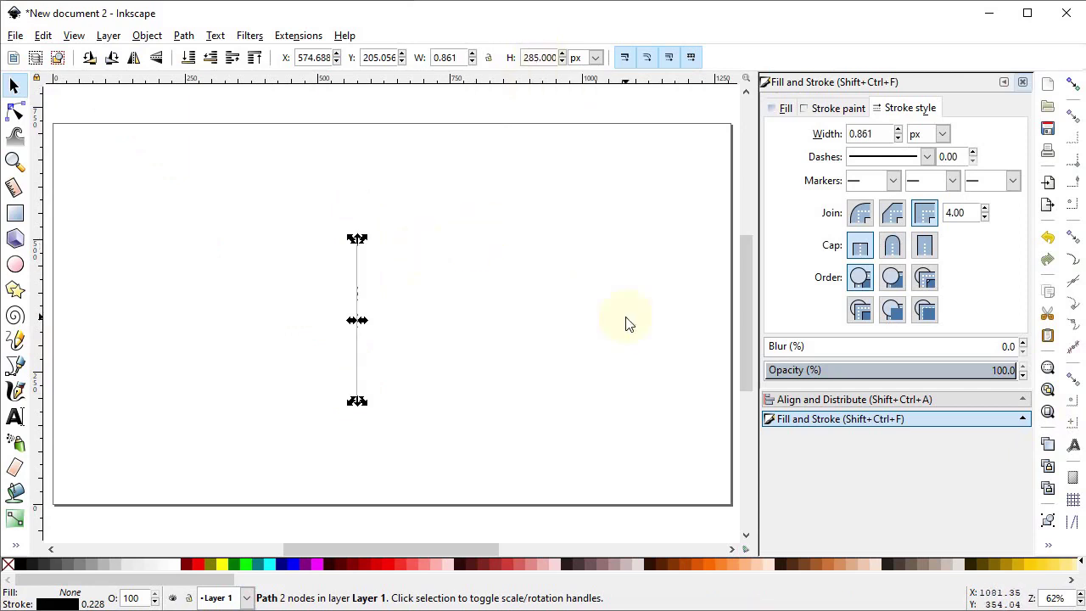
Step: Set the vertical line's stroke width to 4 px and deselect it
scroll(807, 427, "down", 1)
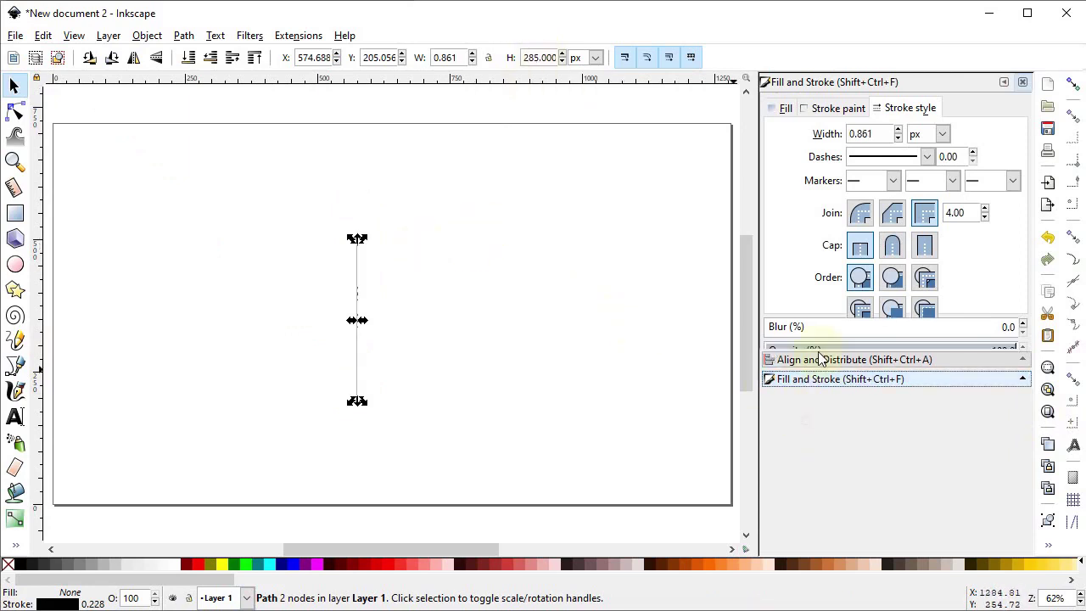
left_click(906, 108)
left_click_drag(876, 136, 847, 135)
type("3")
key("Return")
left_click_drag(880, 134, 853, 133)
type("4")
key("Return")
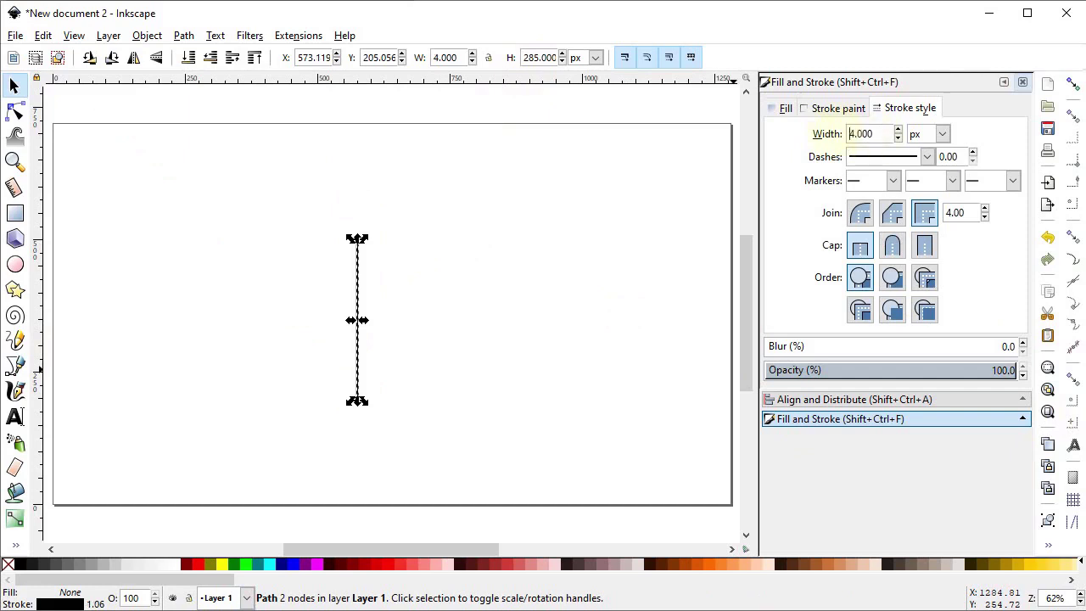
left_click(641, 216)
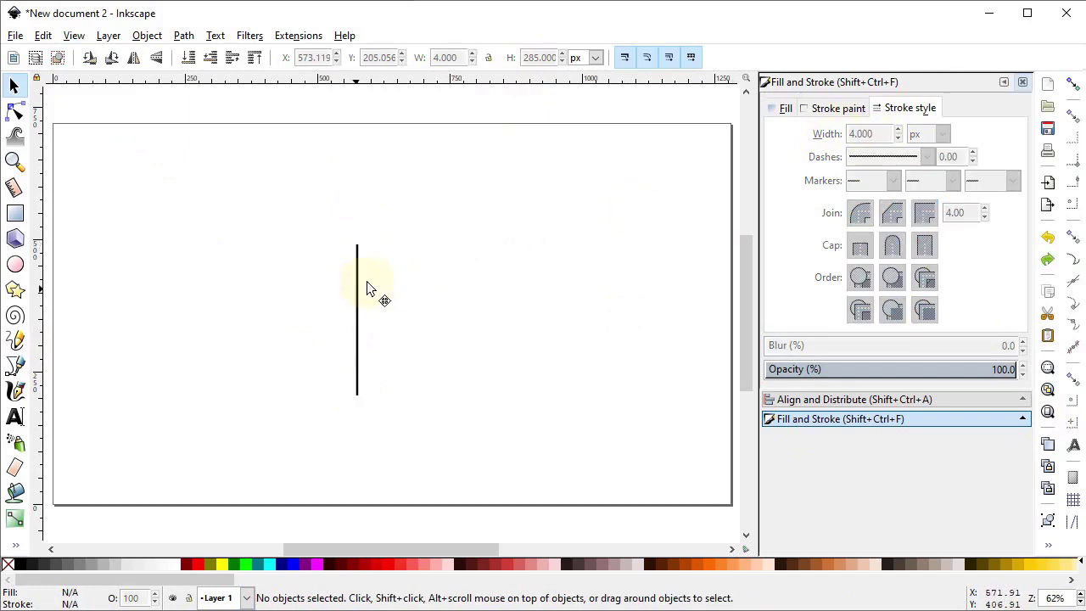
Step: Move the vertical line toward the page centre and place a duplicate of it near the page's right edge
left_click_drag(361, 284, 415, 259)
right_click(410, 249)
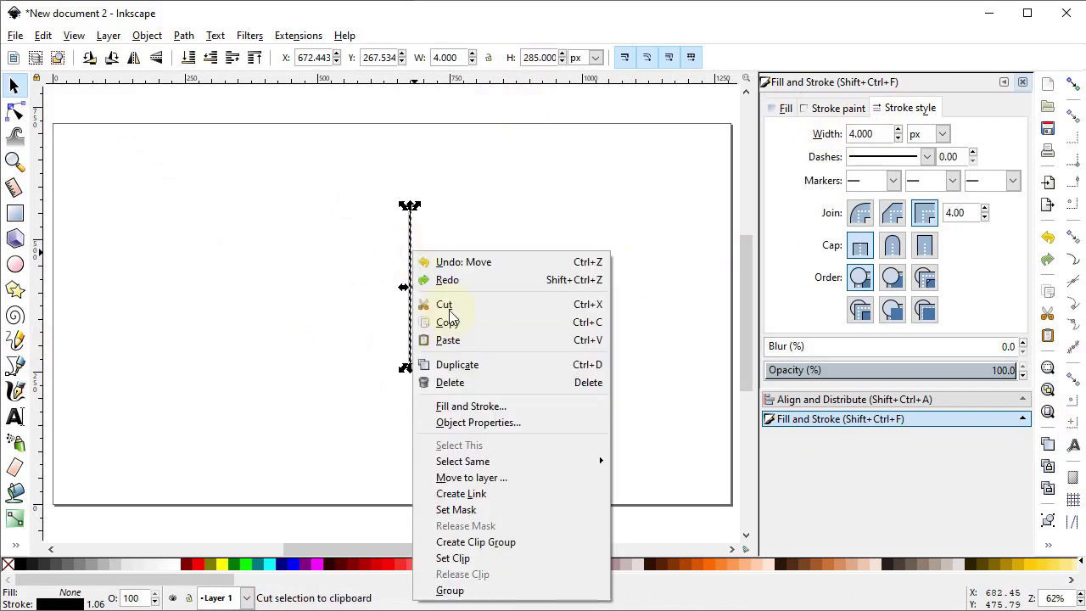
left_click(469, 363)
left_click_drag(417, 259, 711, 204)
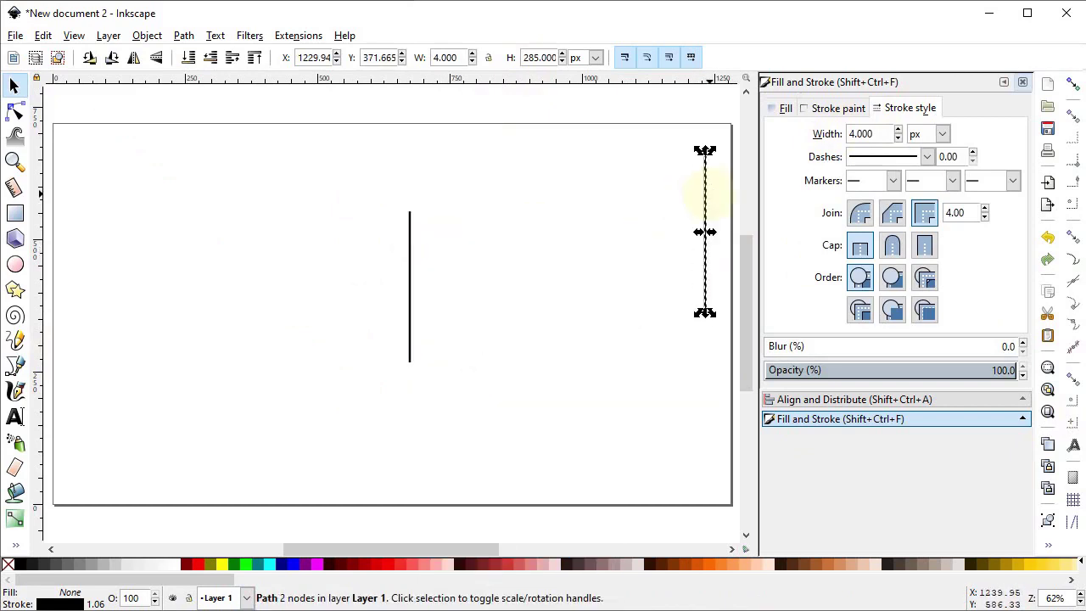
Step: Rotate the central vertical line 30° clockwise
left_click(411, 257)
left_click(149, 36)
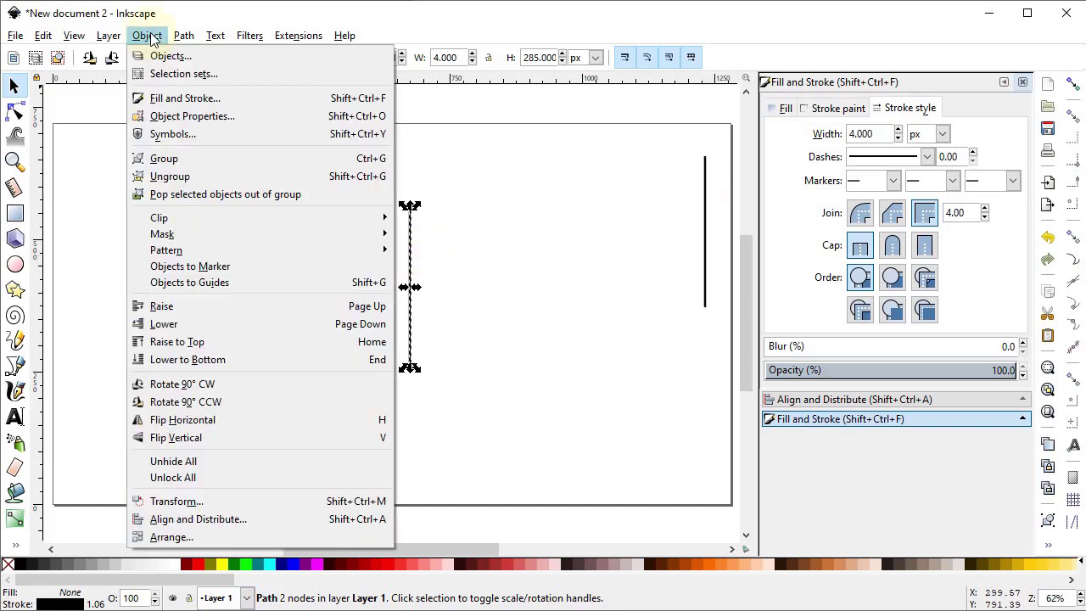
left_click(177, 501)
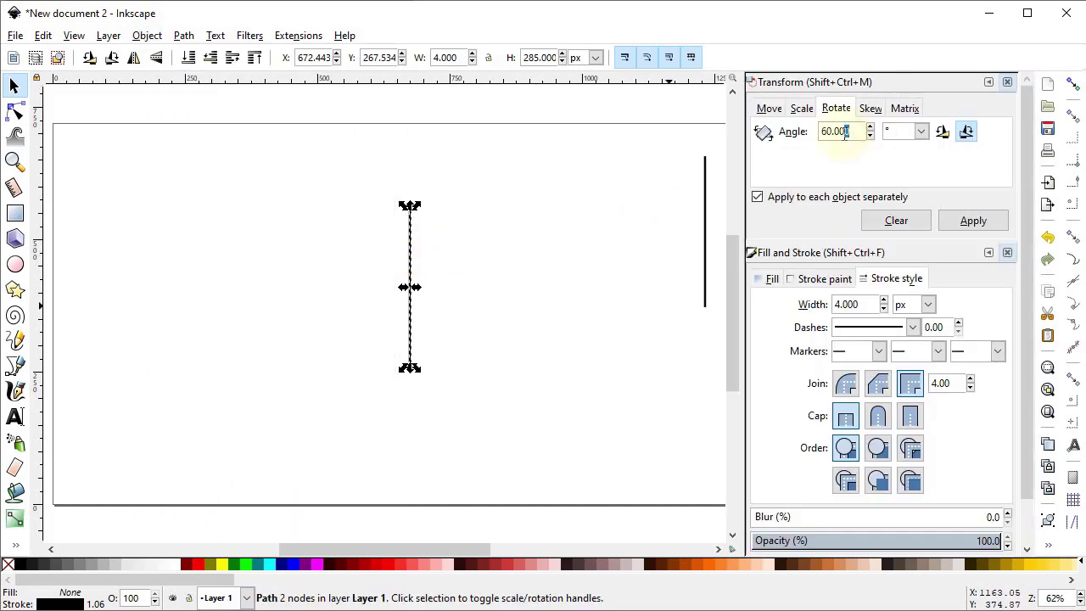
left_click_drag(857, 129, 829, 127)
type("30")
left_click(965, 133)
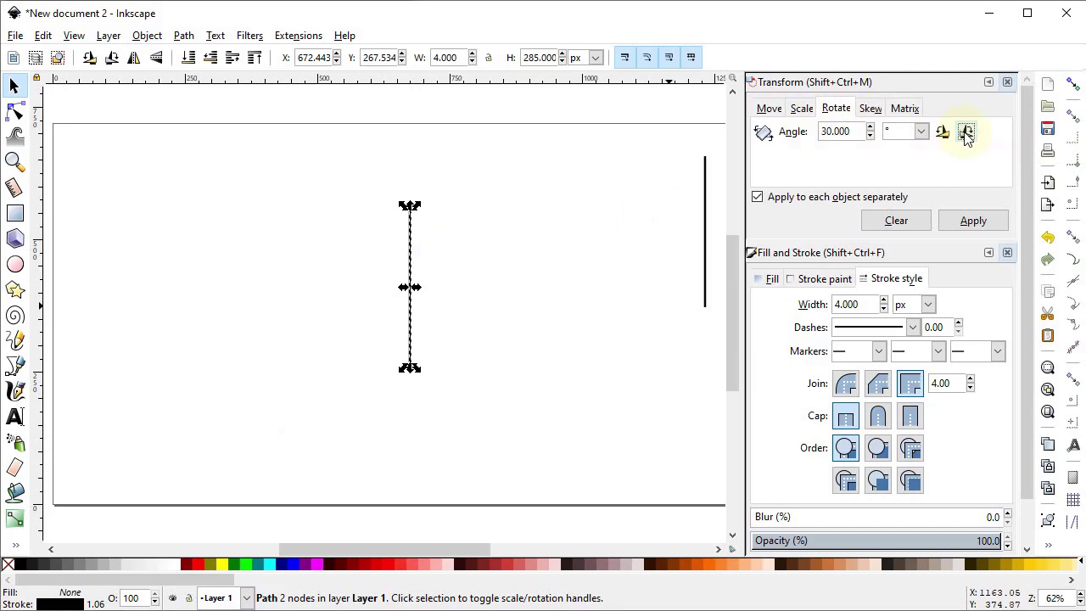
left_click(414, 269)
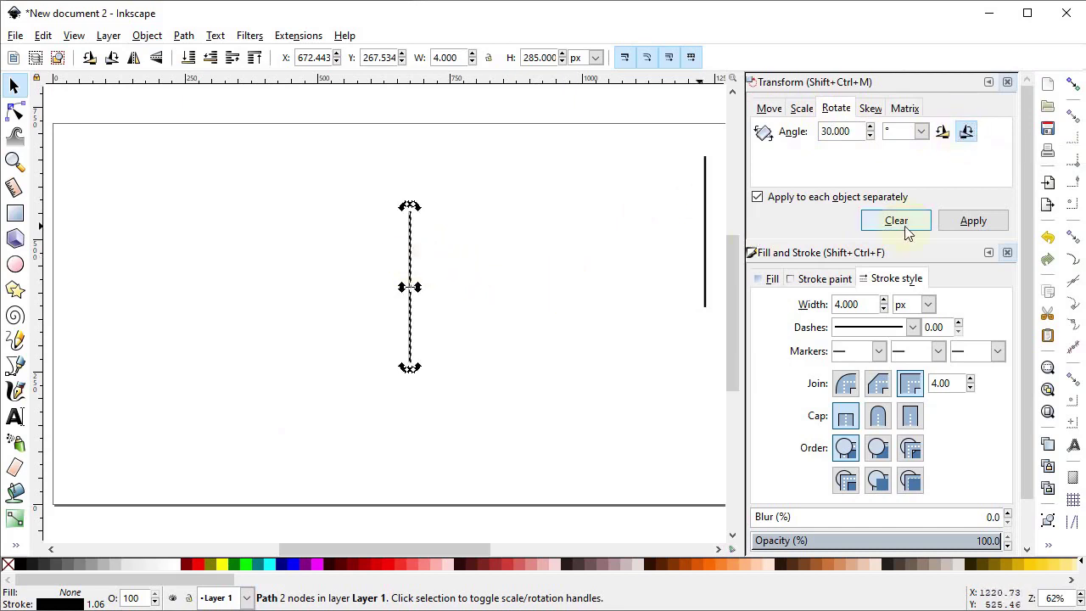
left_click(971, 222)
Step: Place a horizontally flipped duplicate of the tilted line to its left so the two lines form a V
left_click(418, 270)
right_click(418, 271)
left_click(458, 384)
left_click(133, 57)
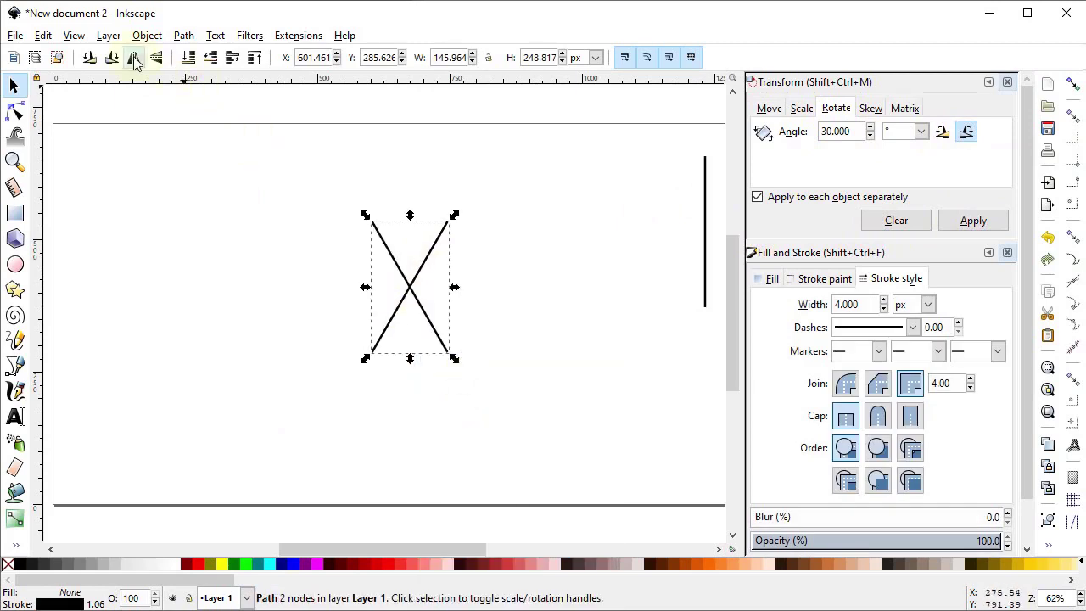
left_click_drag(438, 354, 352, 348)
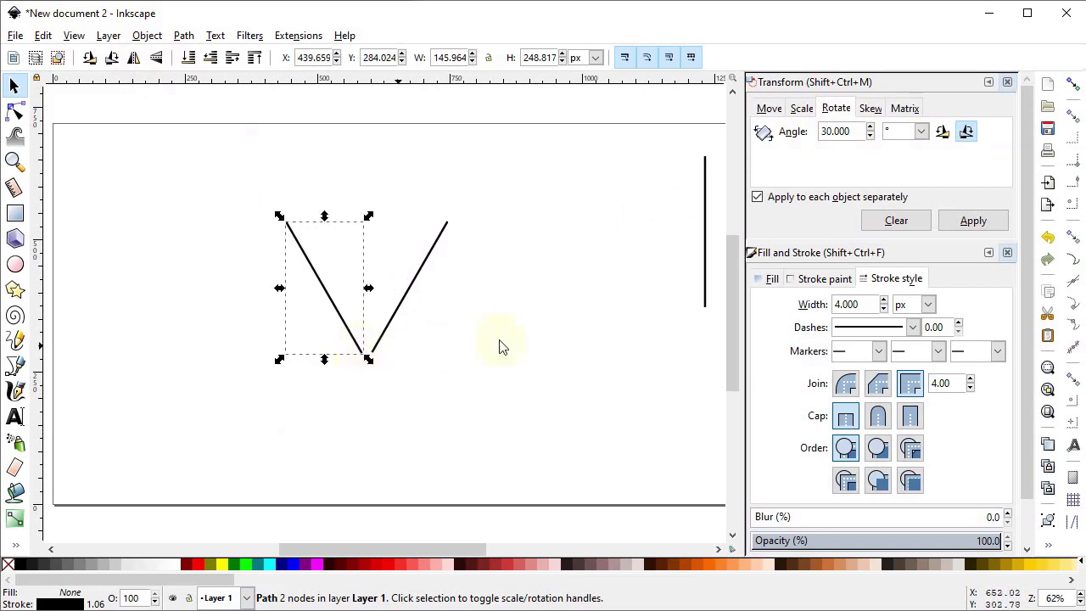
Step: Enable snapping to cusp nodes and snap the left line's lower end onto the right line's lower end
left_click(1072, 87)
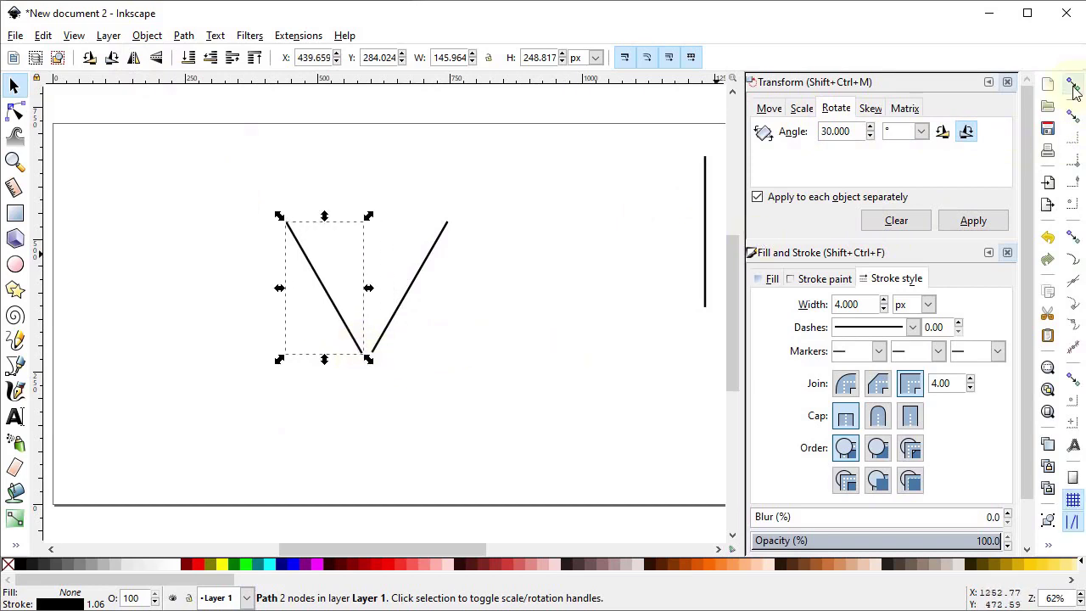
left_click(1074, 236)
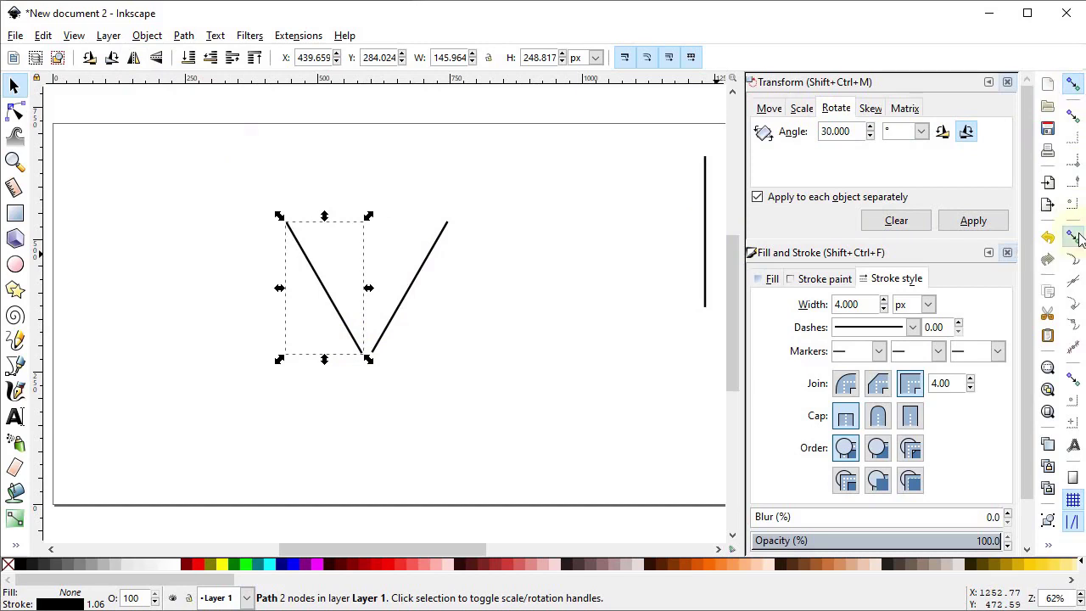
left_click(1074, 304)
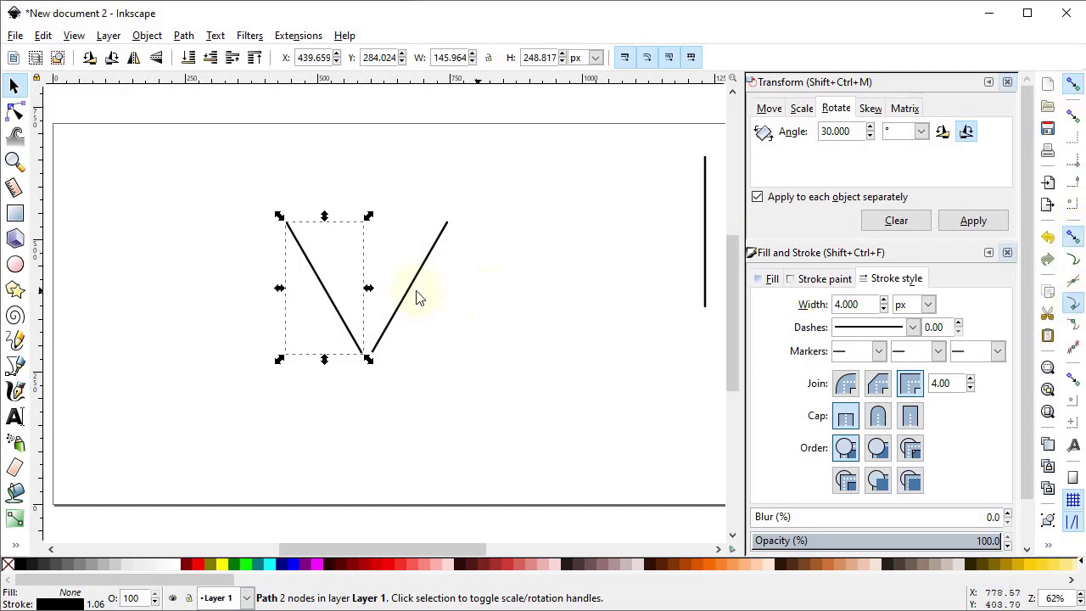
left_click_drag(341, 324, 352, 325)
Step: Duplicate the V of two lines, move the copy straight down below the original, and set its stroke to #FF5555
left_click_drag(249, 437, 497, 183)
right_click(424, 260)
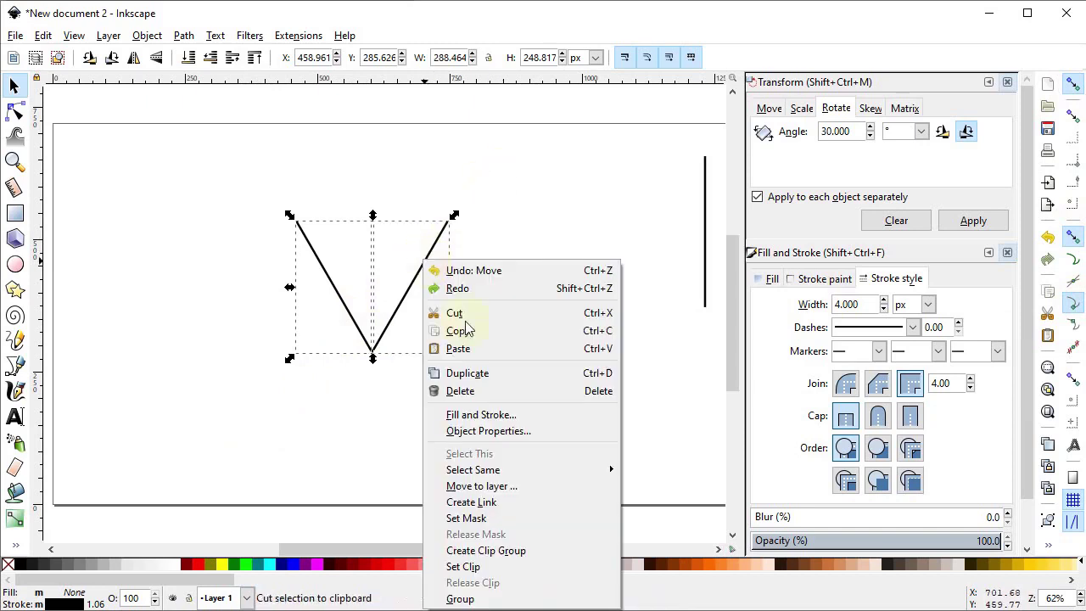
left_click(477, 373)
key("ctrl")
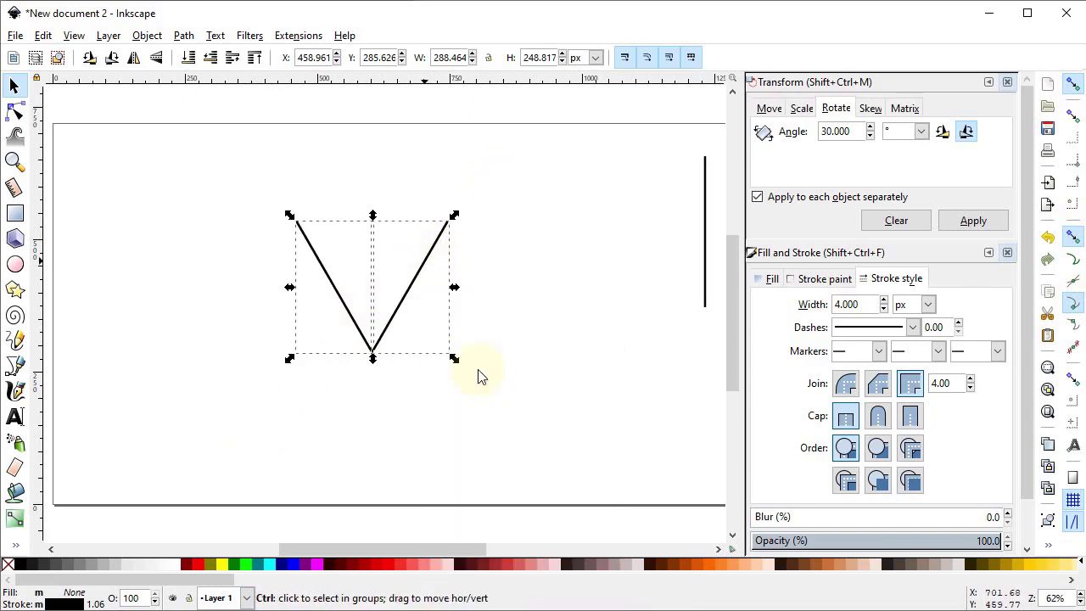
left_click_drag(431, 290, 419, 349)
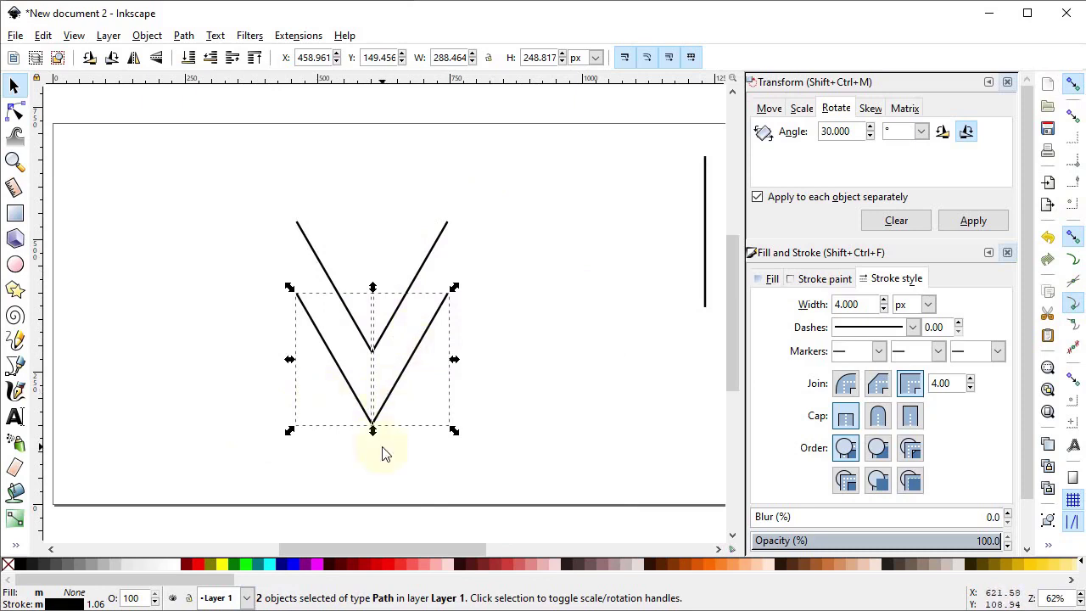
left_click(409, 570, "shift")
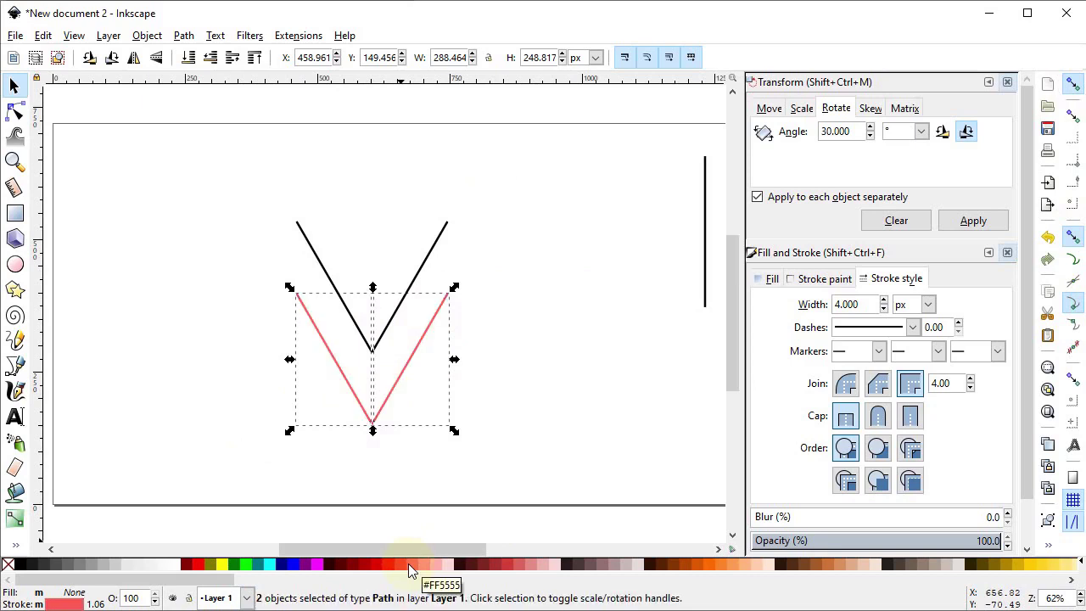
left_click(474, 456)
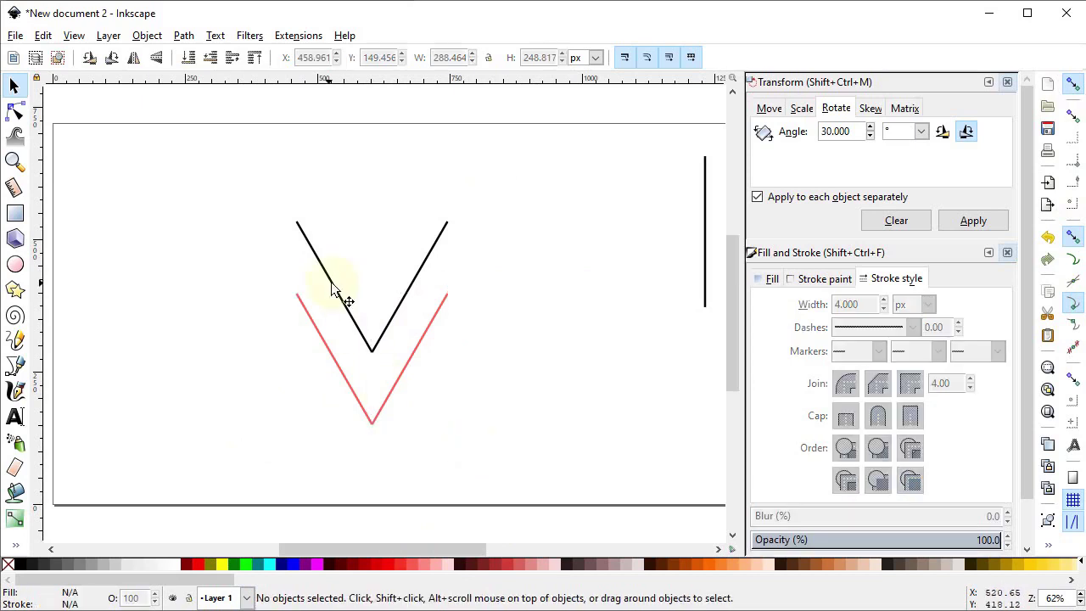
Step: Insert a node at the midpoint of the upper V's left line and delete its upper end node to halve the line
left_click(319, 266)
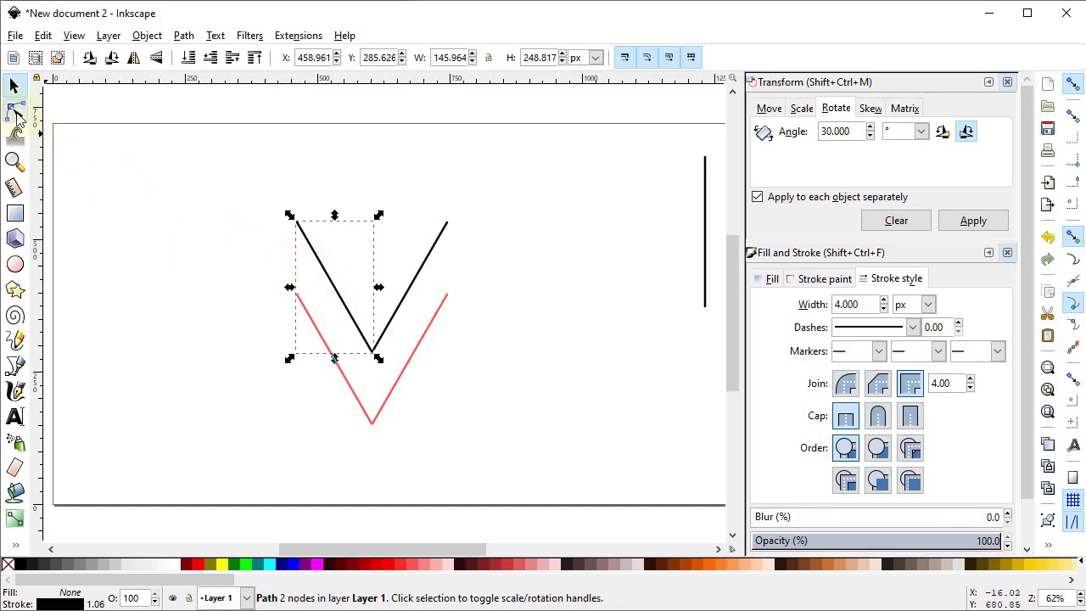
left_click(15, 112)
left_click(328, 280)
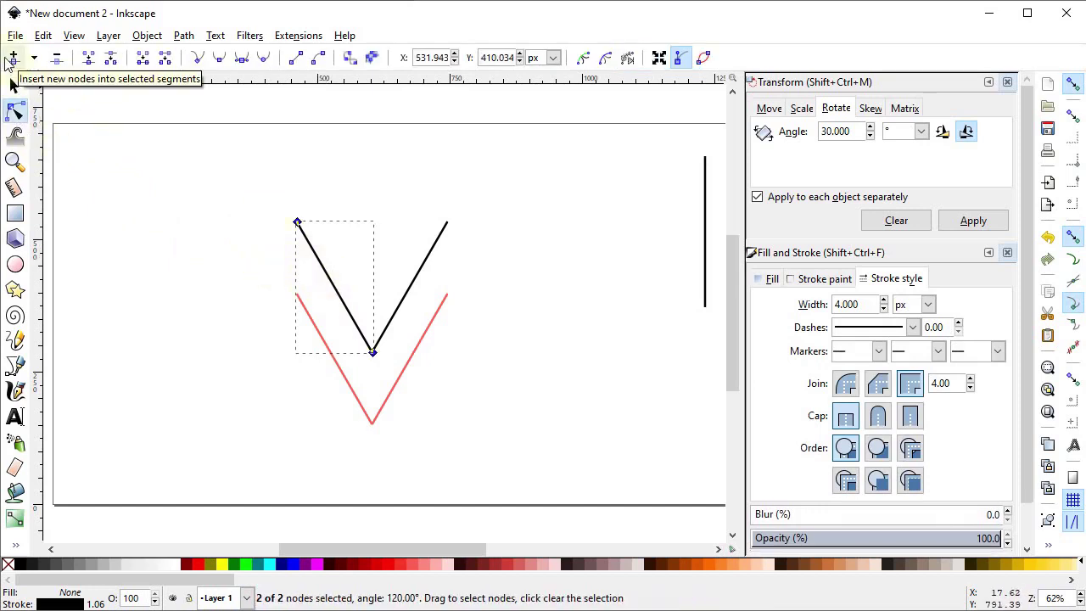
left_click(13, 57)
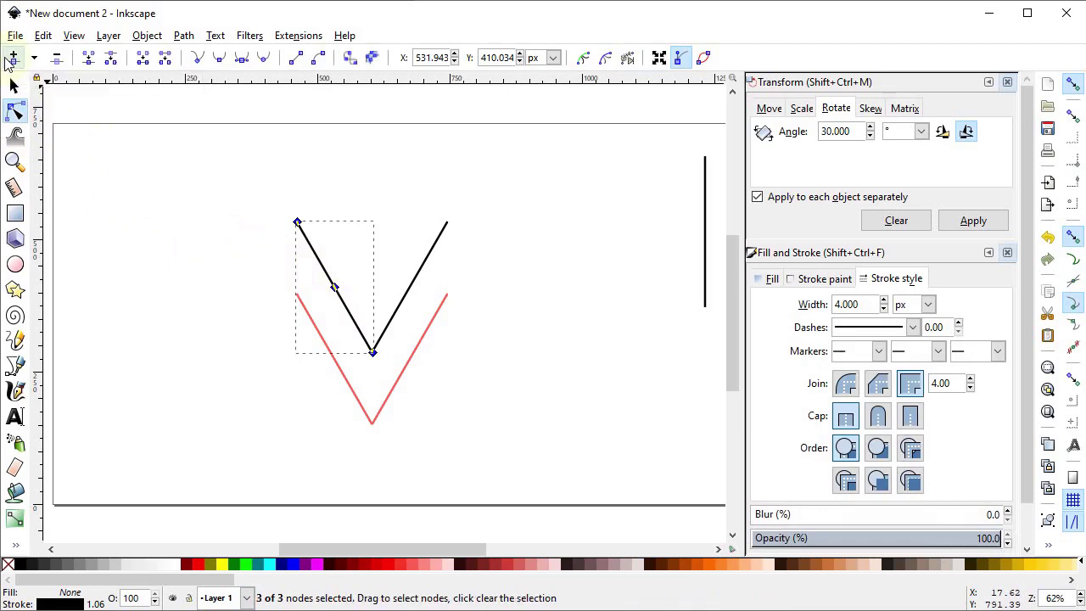
left_click(244, 244)
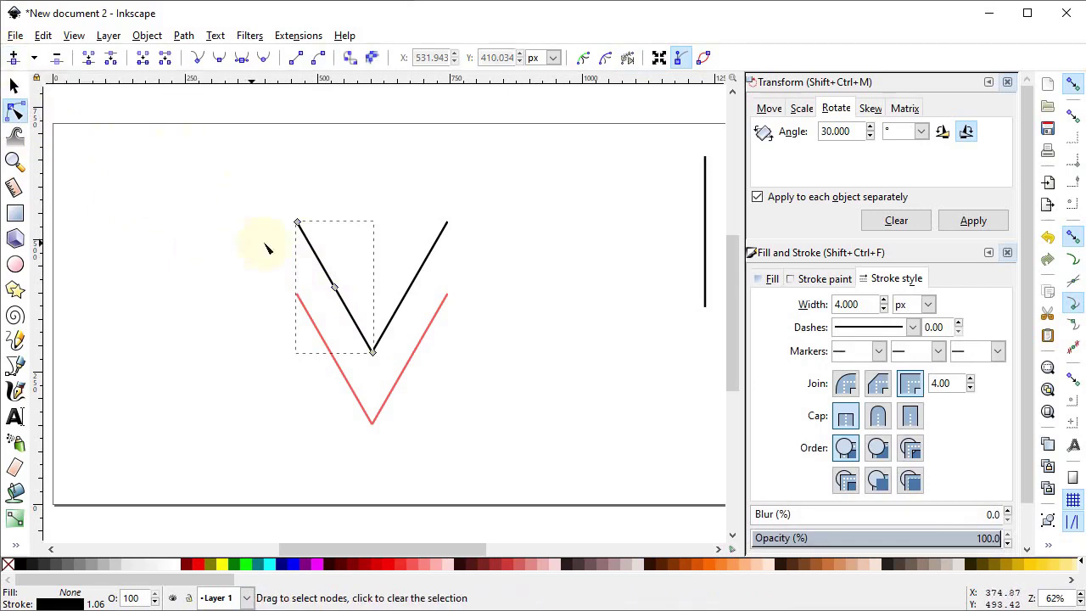
left_click_drag(242, 266, 347, 177)
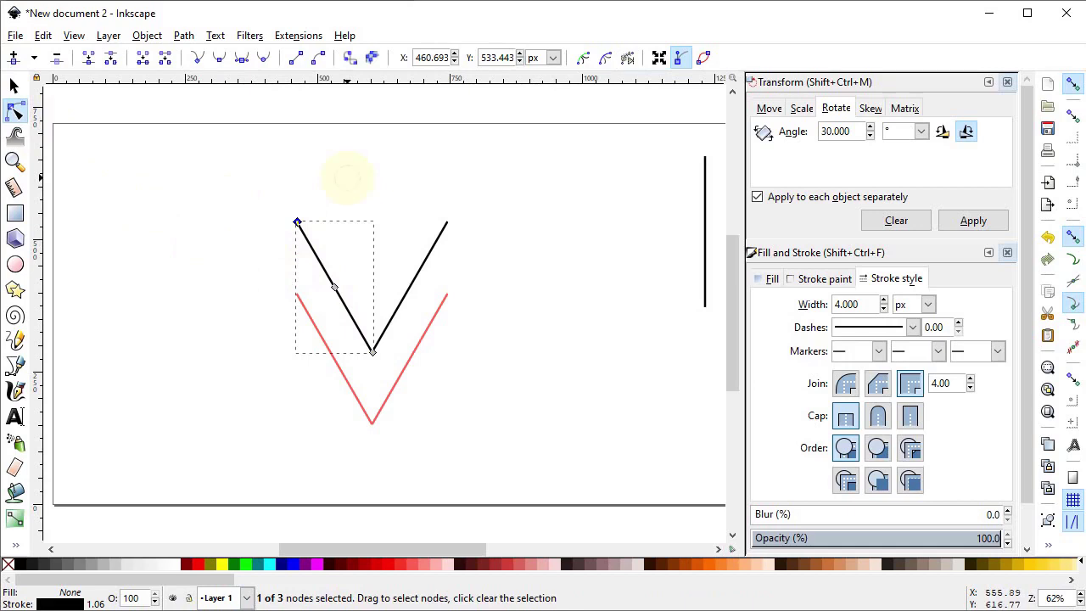
key("Delete")
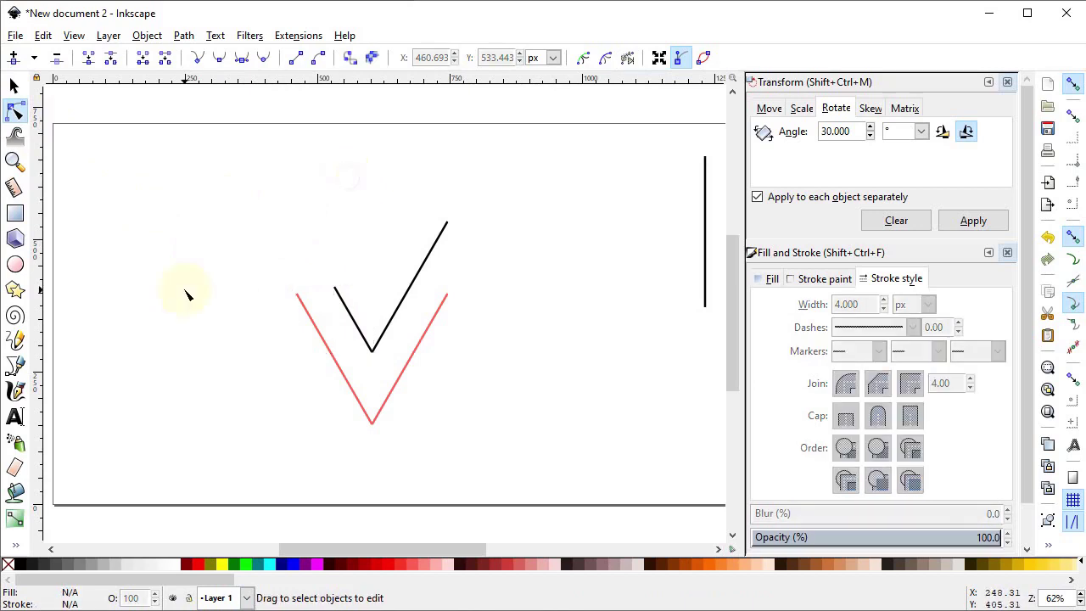
Step: Draw a horizontal line about 102 px long rightward from the shortened line's upper end and set its stroke width to 4 px
left_click(18, 364)
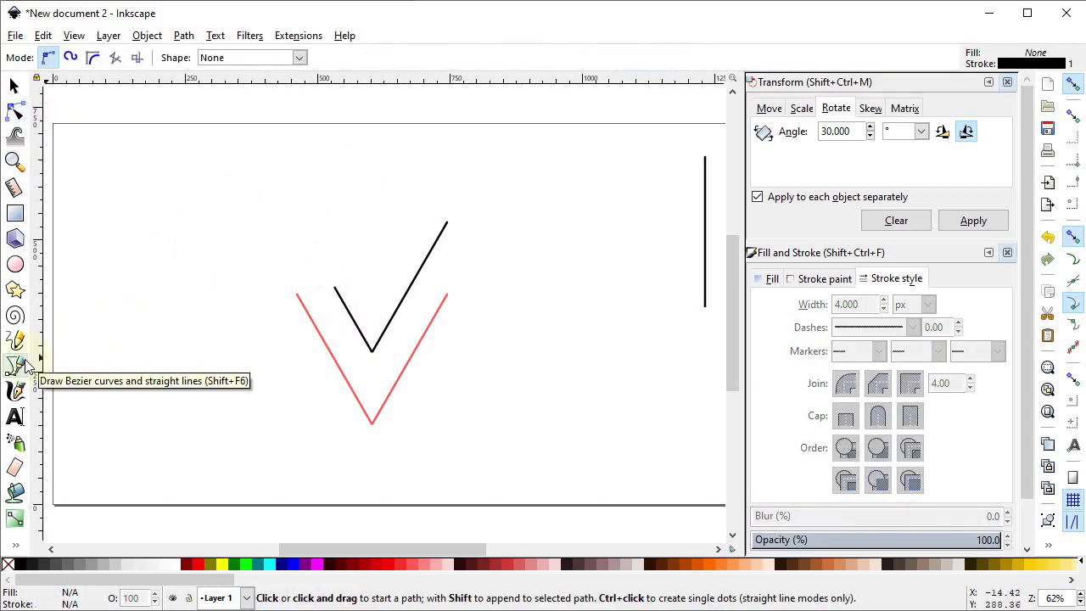
left_click(334, 288)
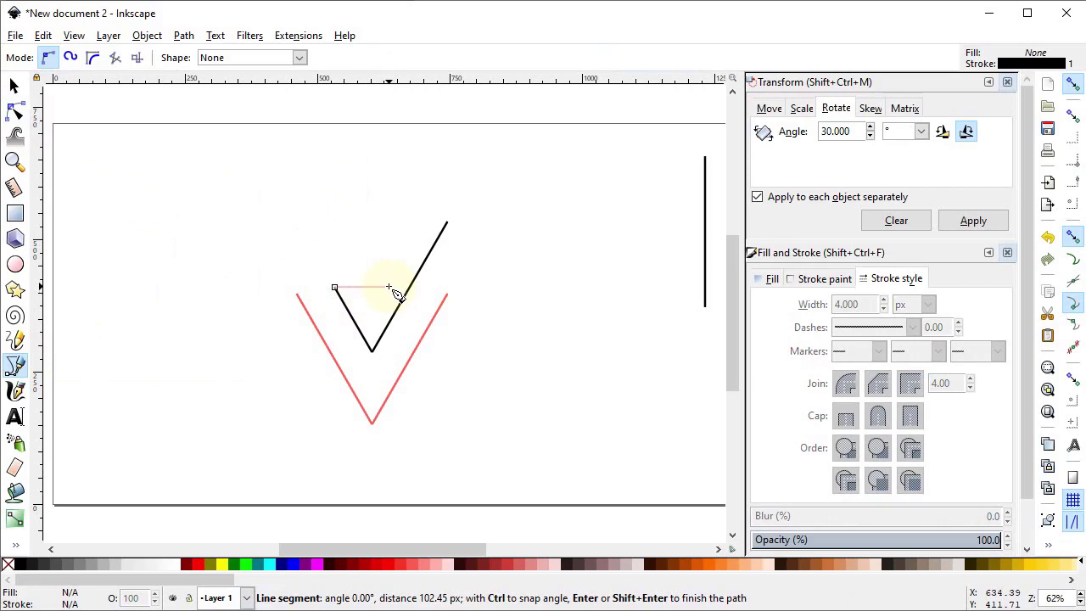
left_click(389, 287)
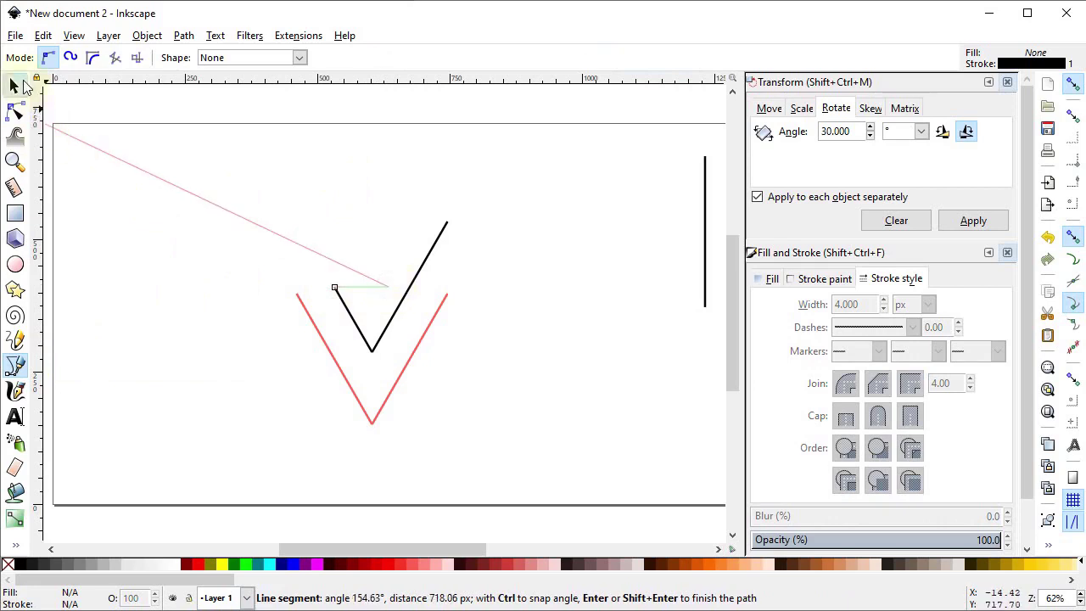
left_click(13, 85)
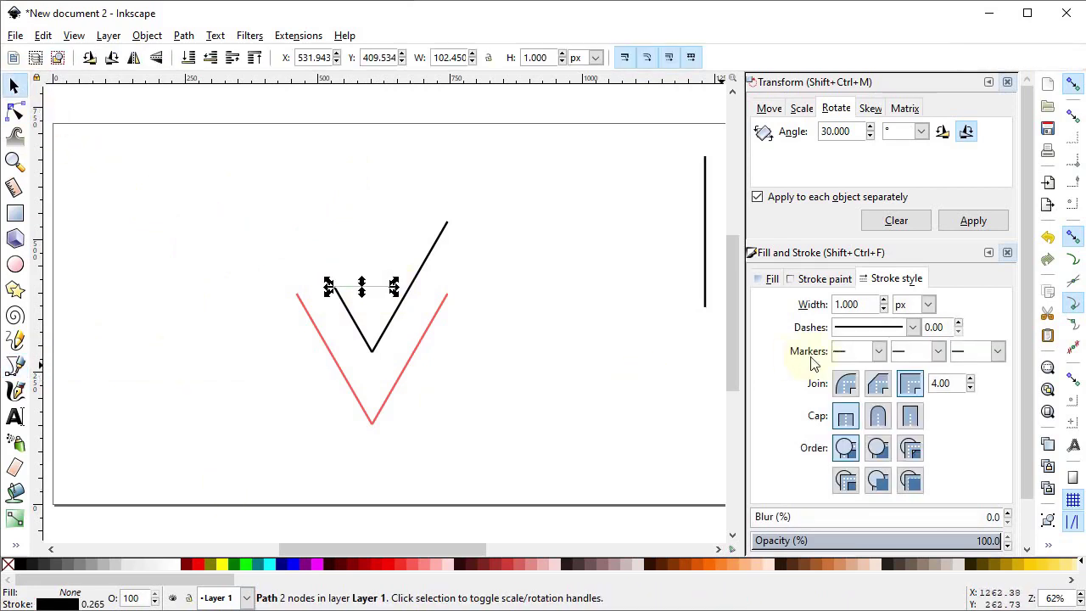
double_click(871, 299)
type("4")
key("Return")
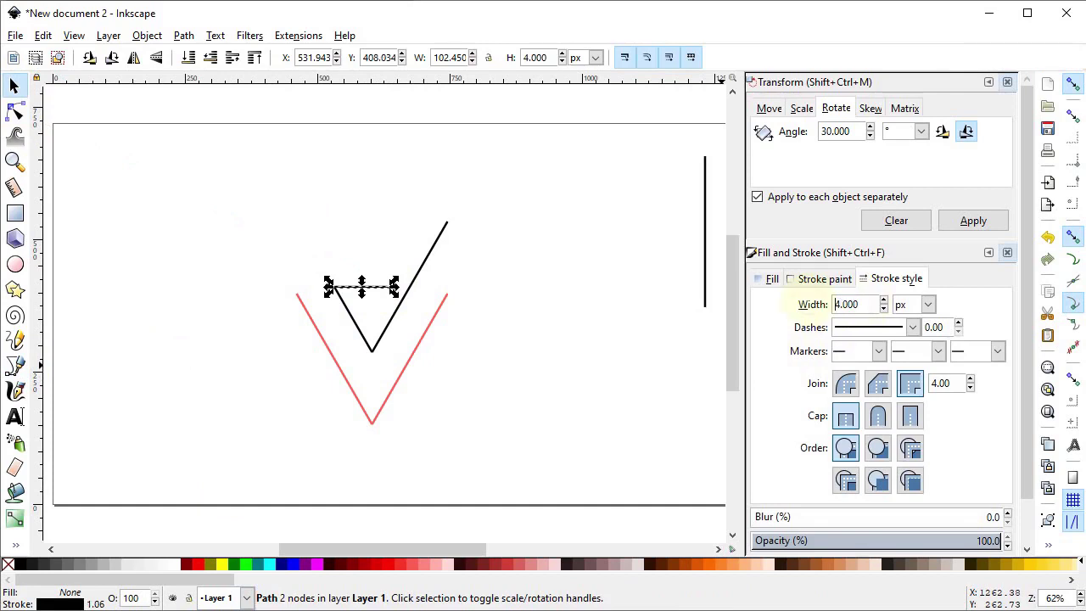
left_click(467, 441)
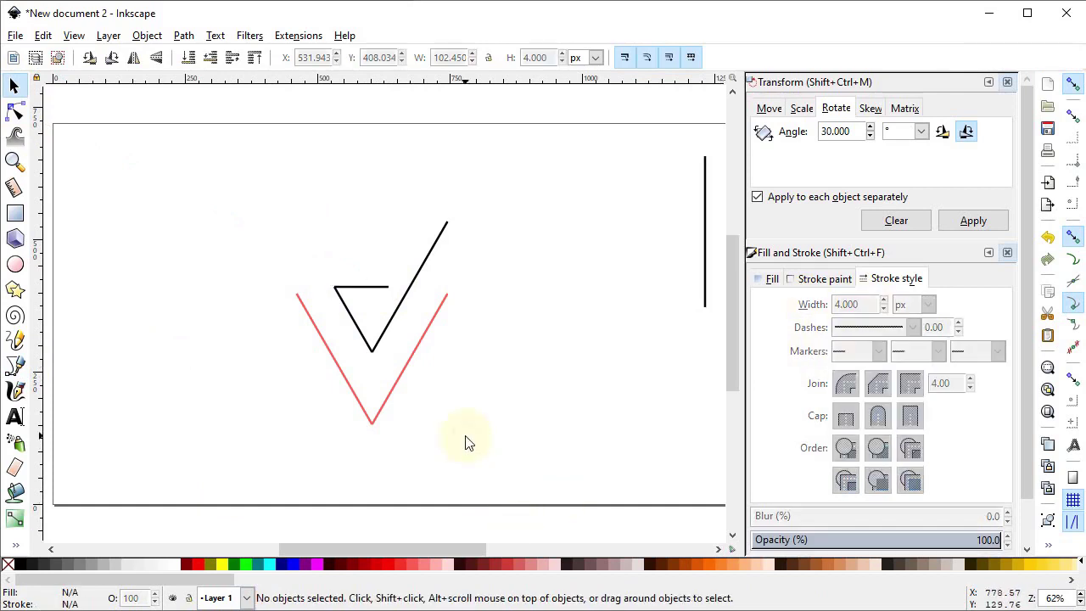
Step: Create a light red duplicate of the long black line at the back and stretch it down-left past the red V's left arm
left_click(416, 275)
right_click(416, 273)
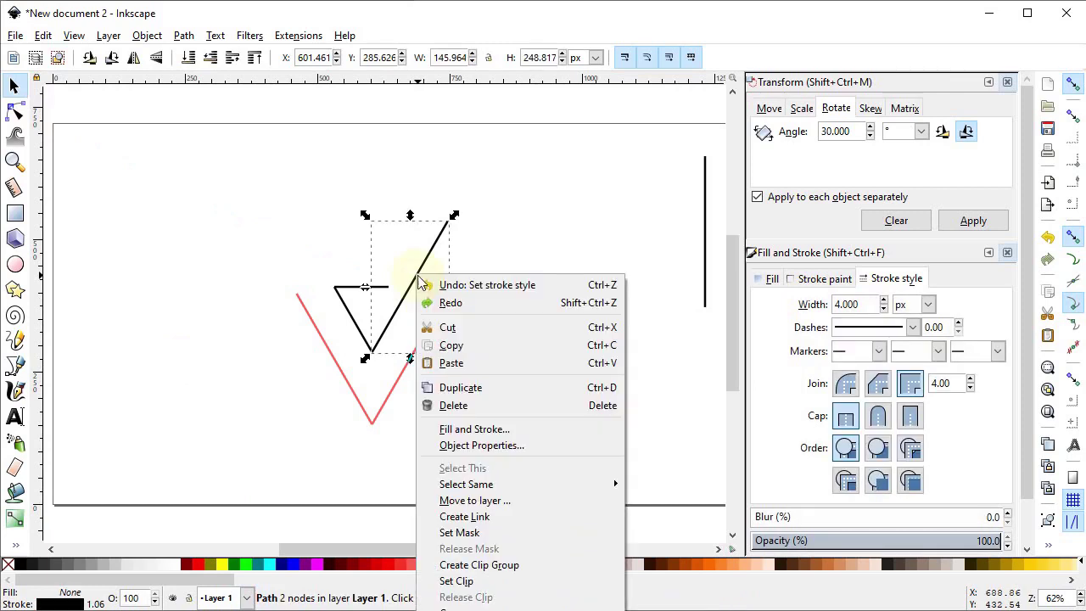
left_click(476, 388)
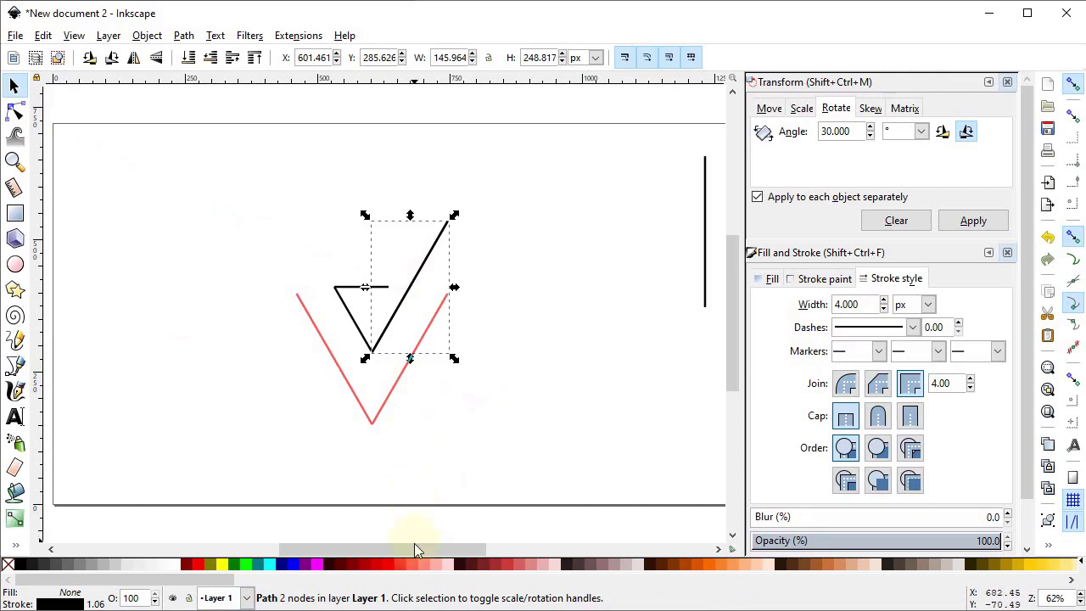
left_click(416, 571, "shift")
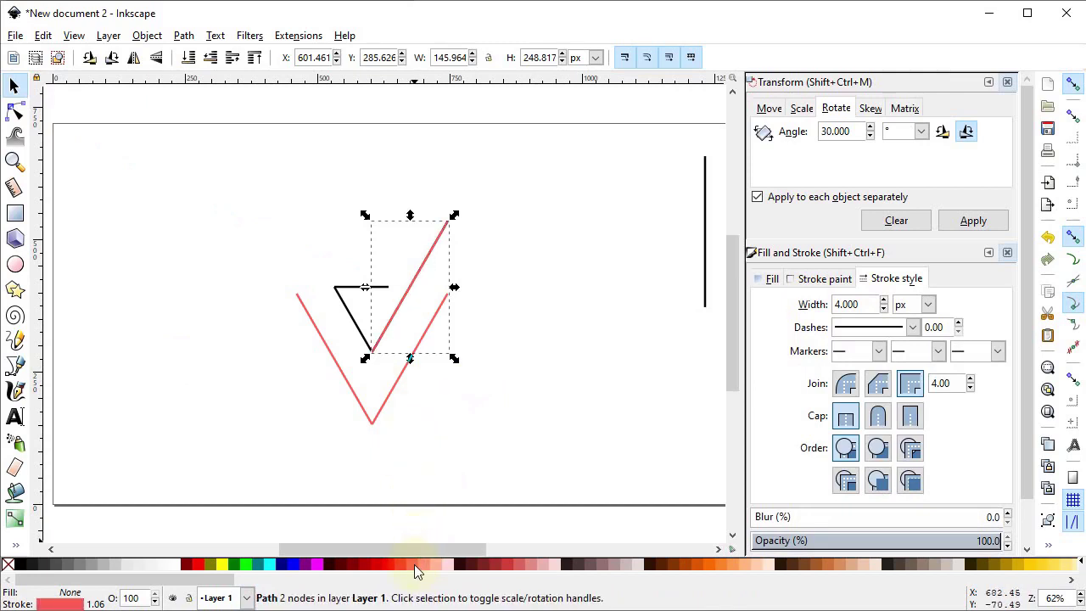
left_click(189, 57)
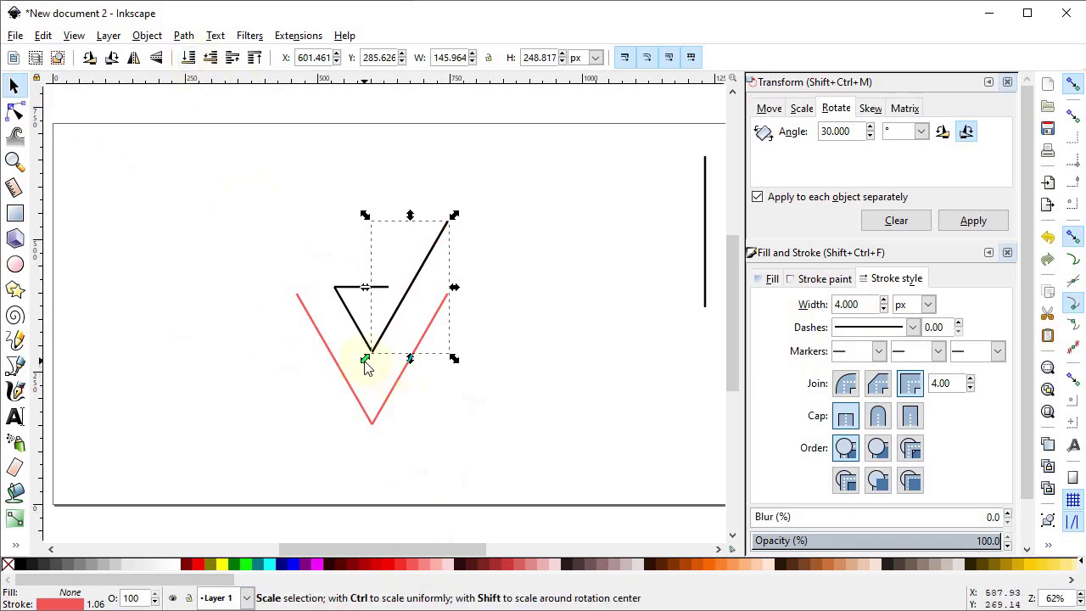
left_click_drag(365, 360, 327, 438)
left_click(357, 452)
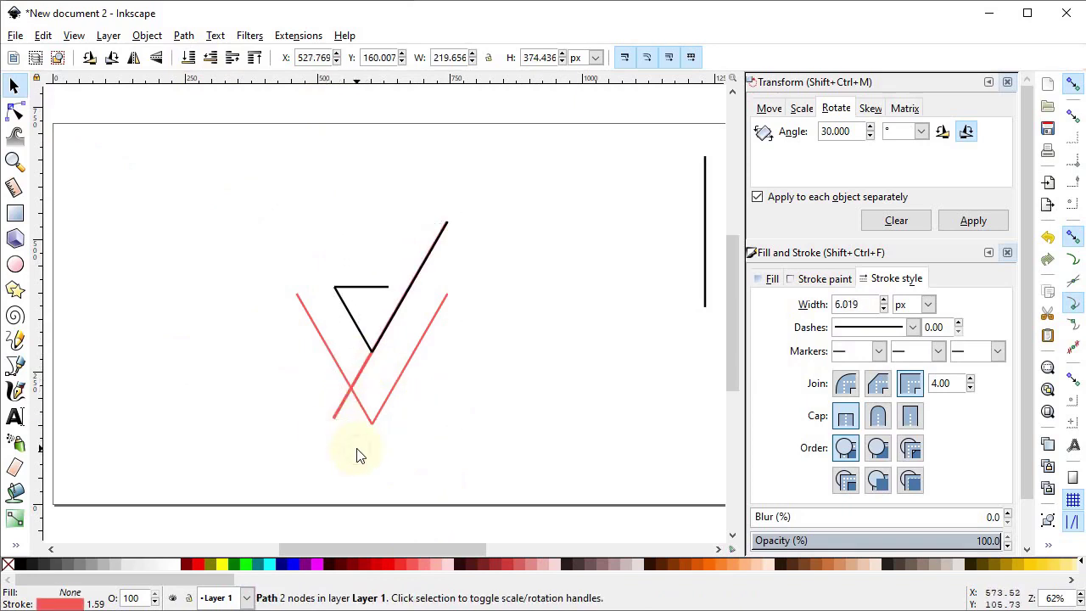
Step: Duplicate the red V's left arm with a near-black stroke and snap the copy's lower node to the intersection with the stretched red line
left_click(310, 322)
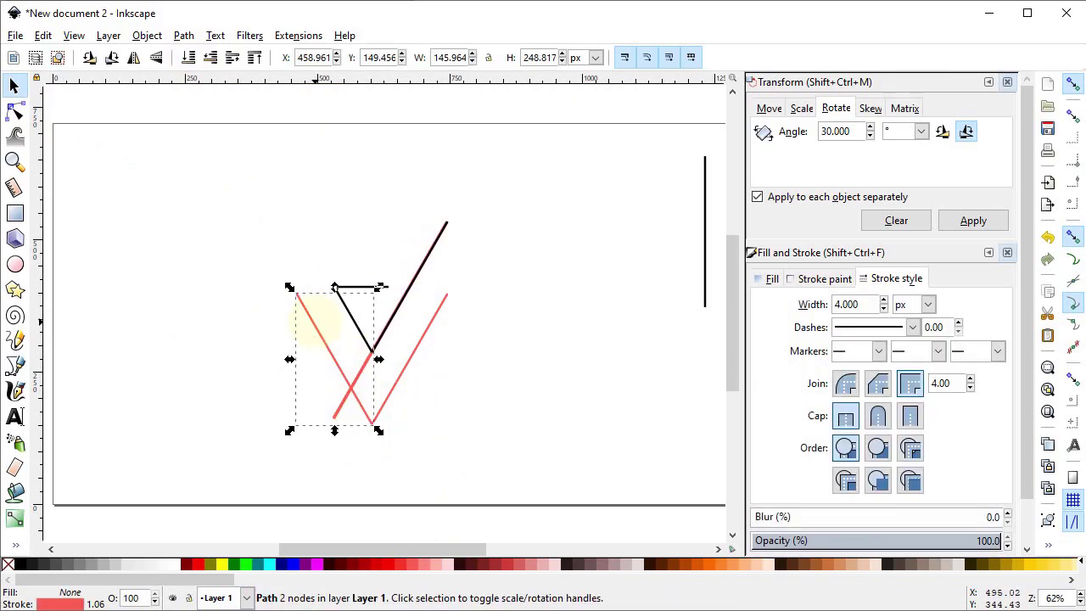
right_click(314, 301)
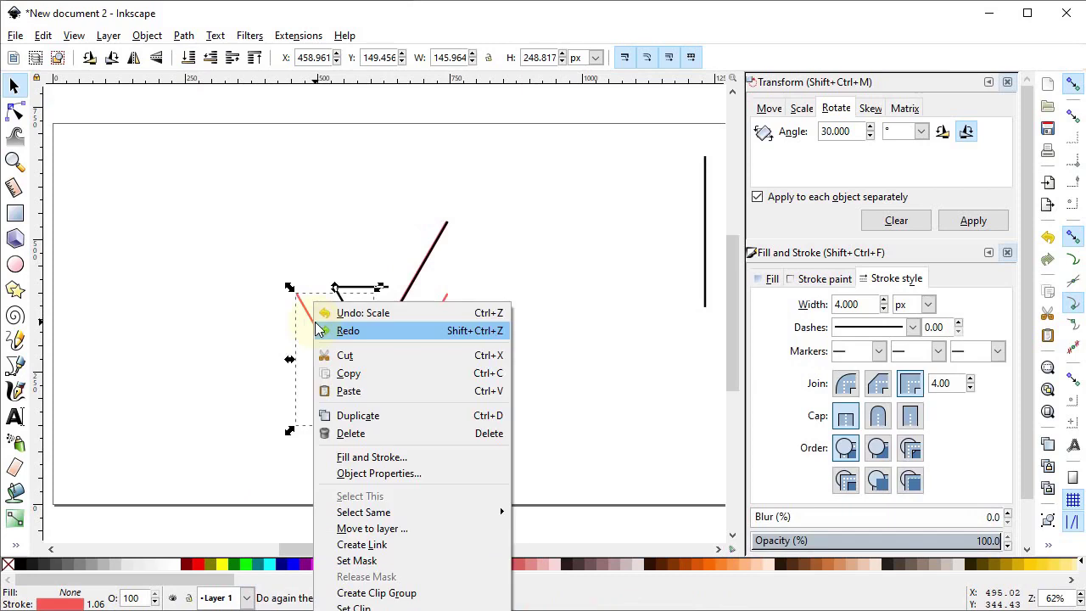
left_click(358, 416)
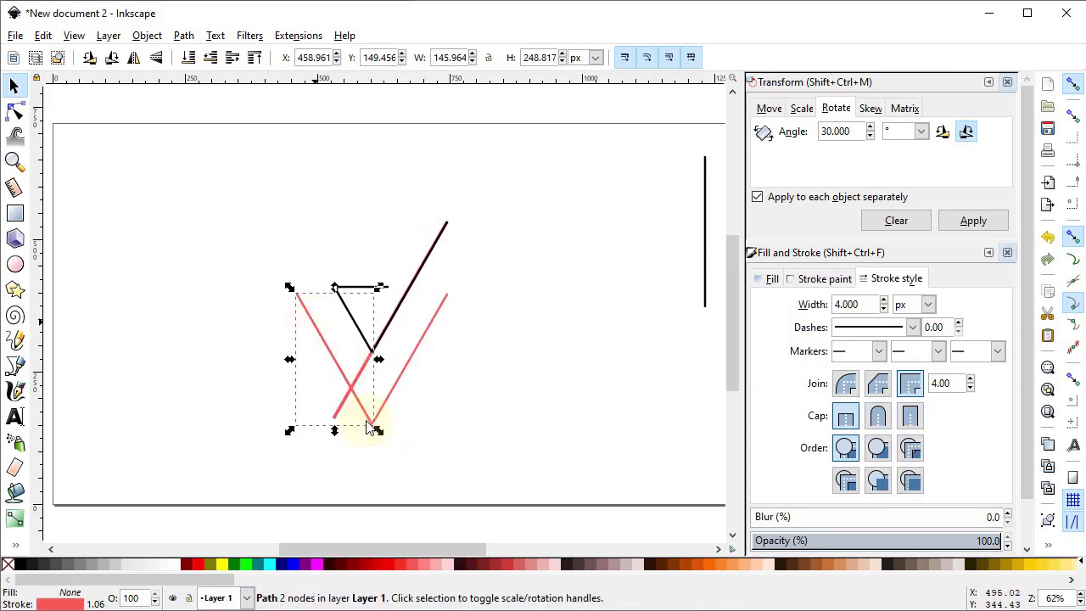
left_click(30, 569, "shift")
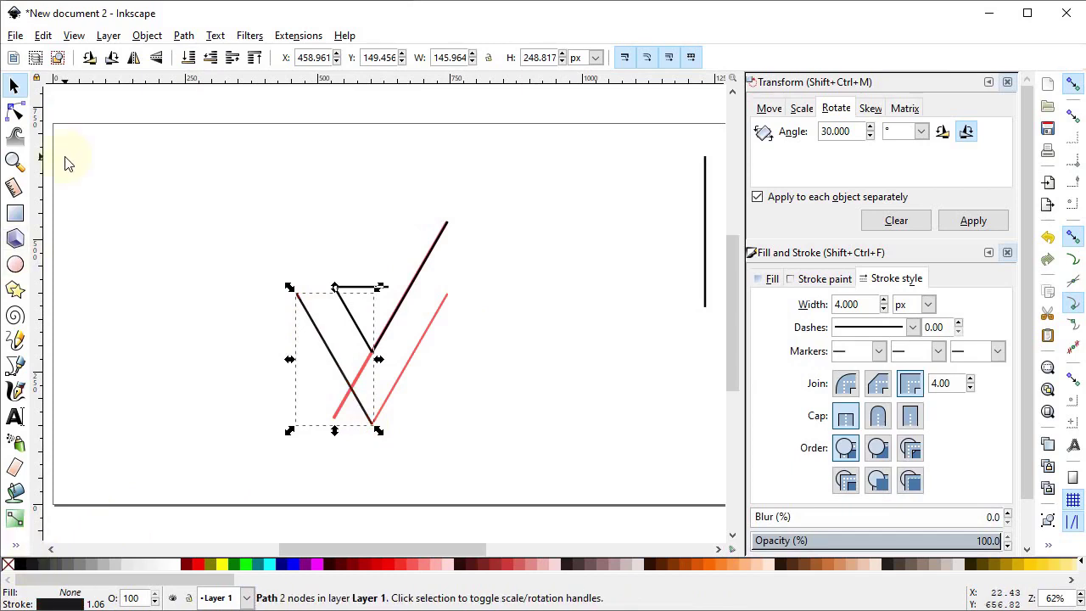
left_click(15, 112)
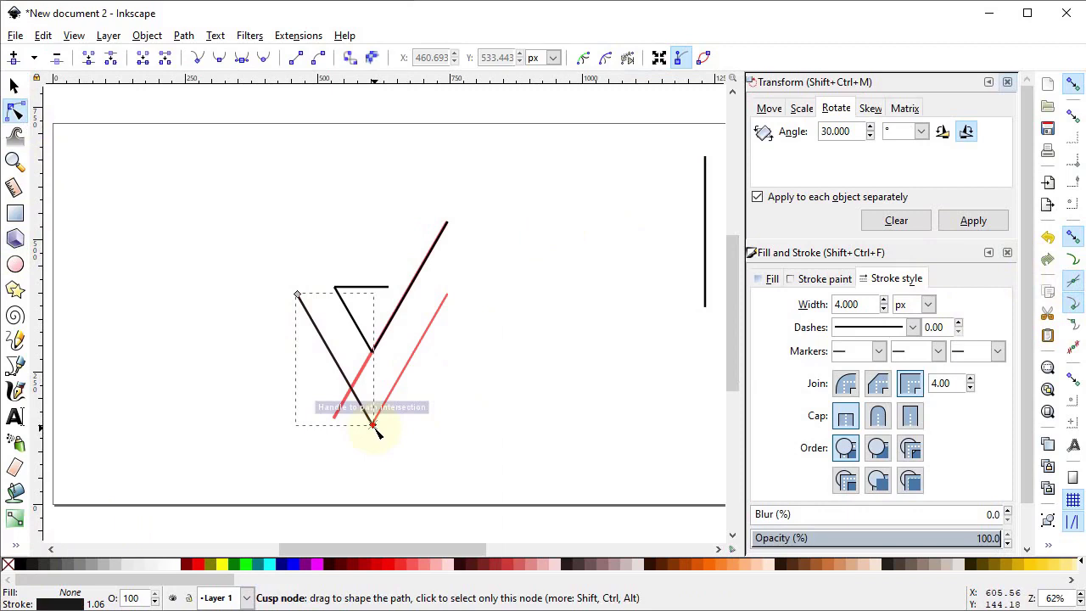
left_click_drag(375, 428, 351, 389)
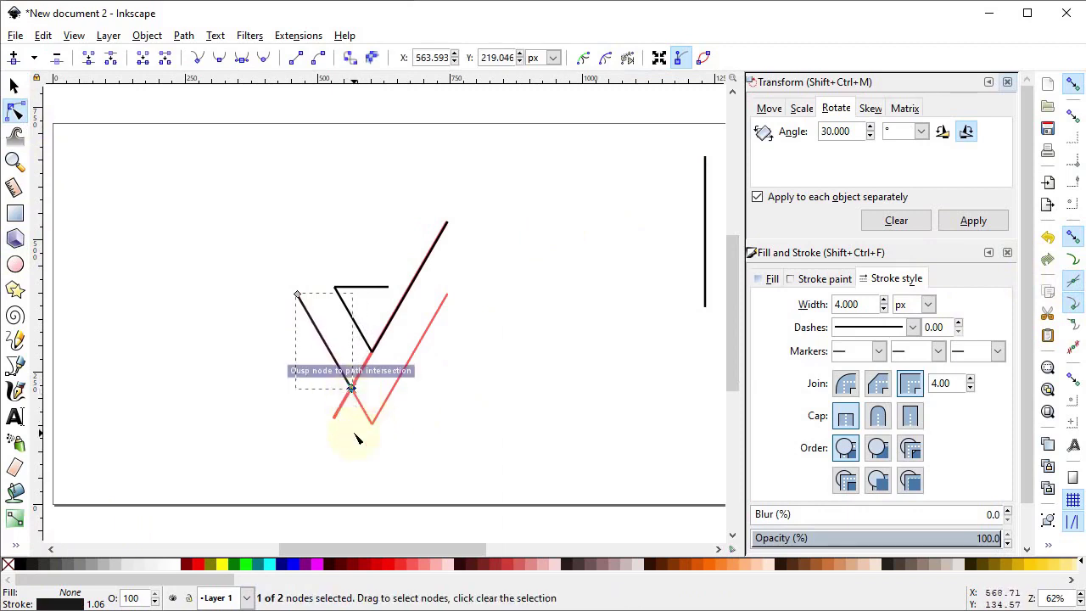
Step: Delete the stretched red guide line and the red V's left arm
left_click(13, 85)
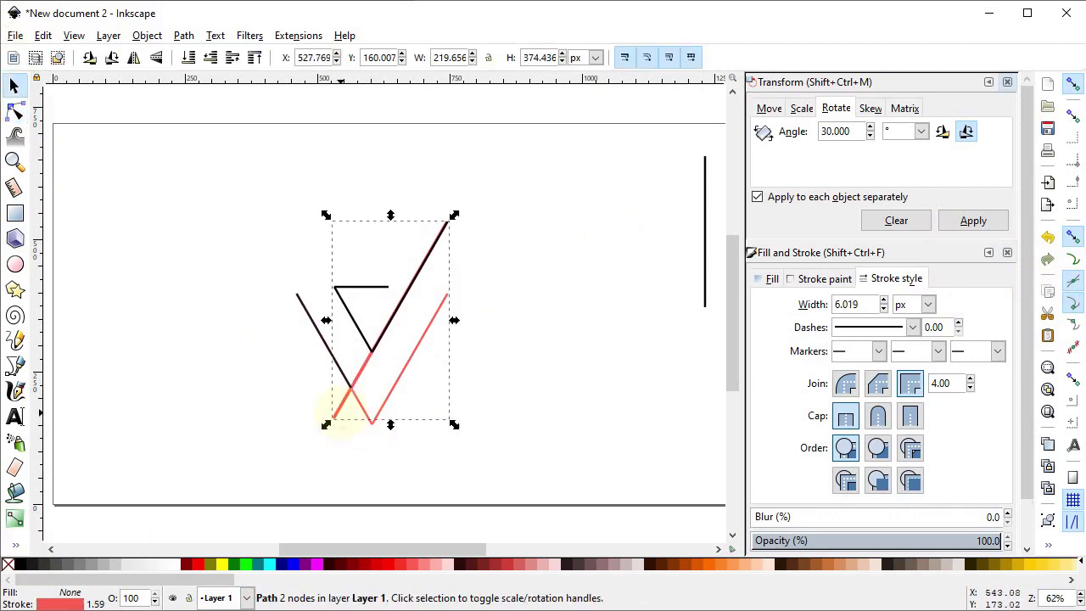
left_click(353, 459)
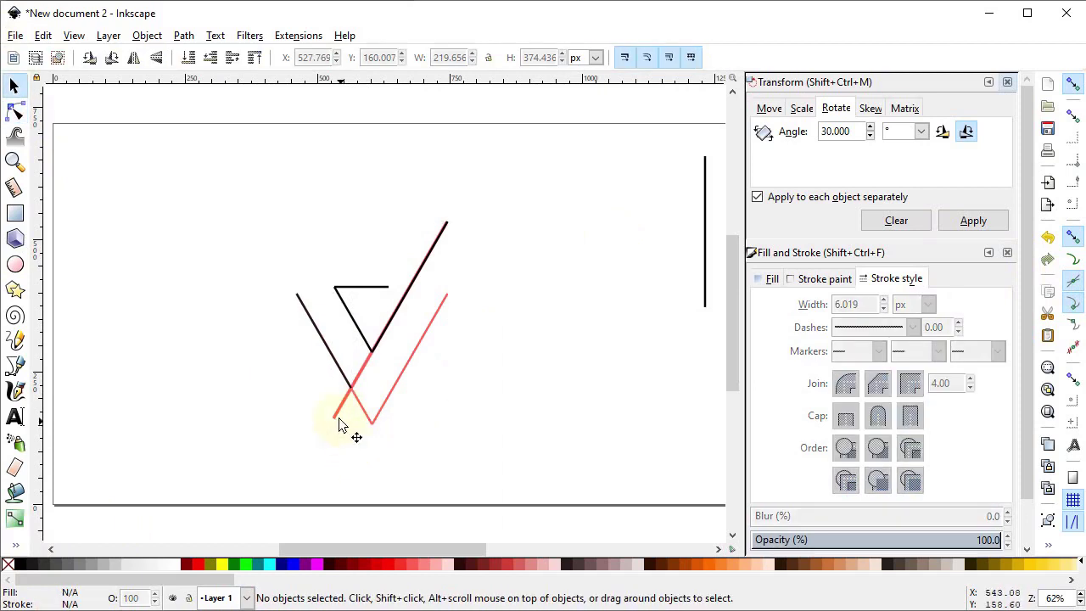
left_click(336, 415)
key("Delete")
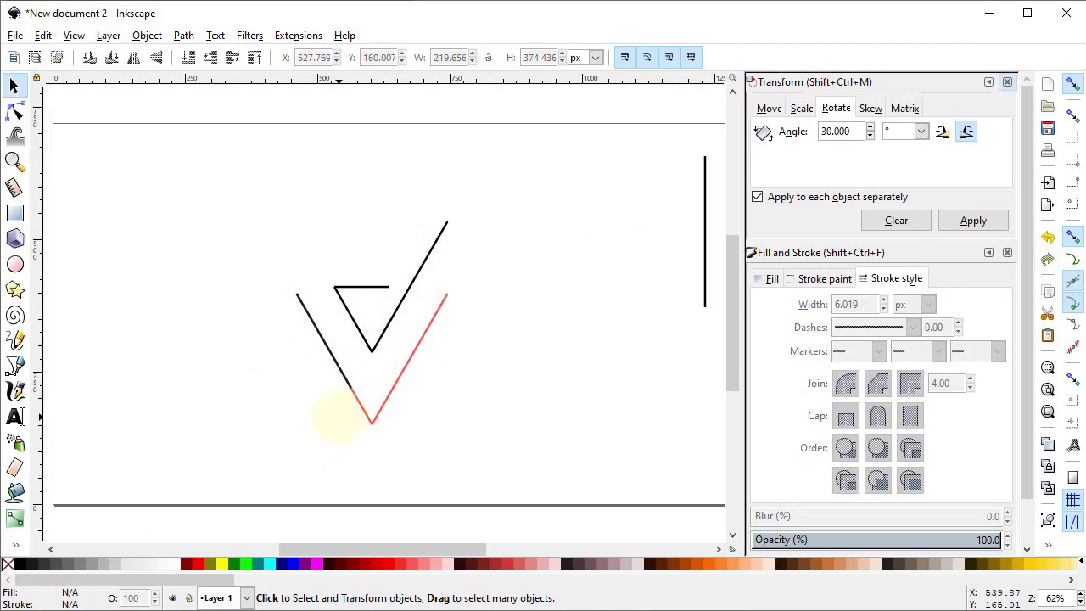
left_click(361, 405)
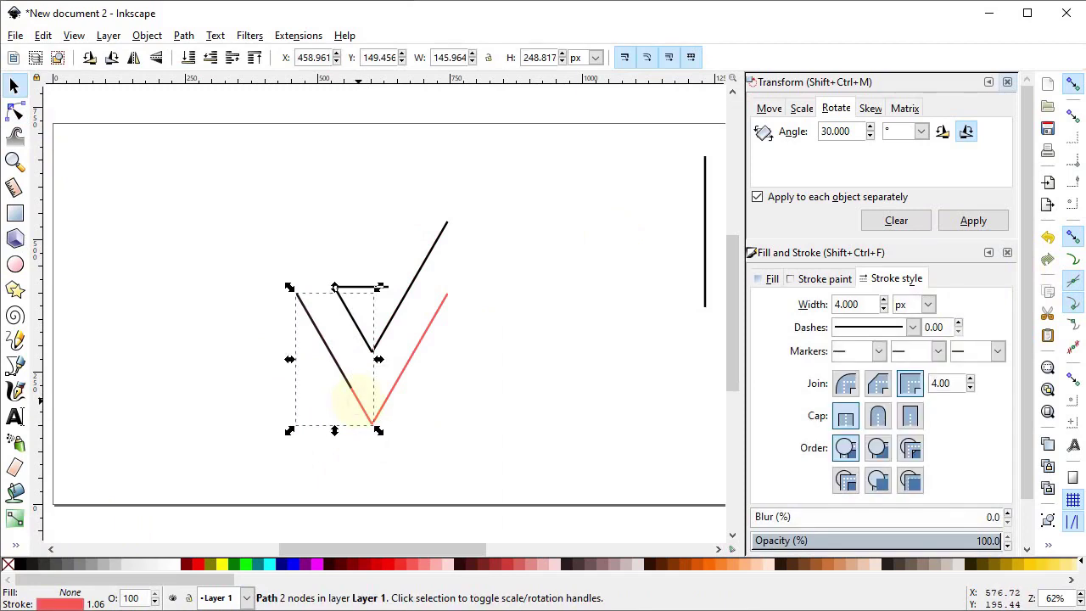
left_click(352, 401)
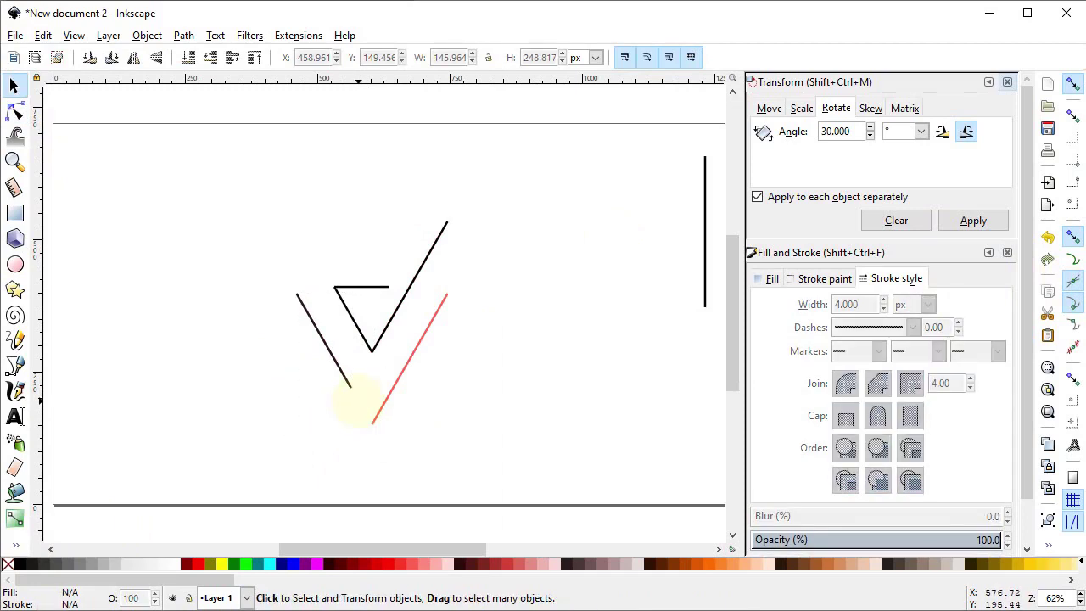
Step: Place a grouped, vertically mirrored copy of the two parallel left lines at the page's upper left and trim its shorter line to the upper half
left_click(359, 333)
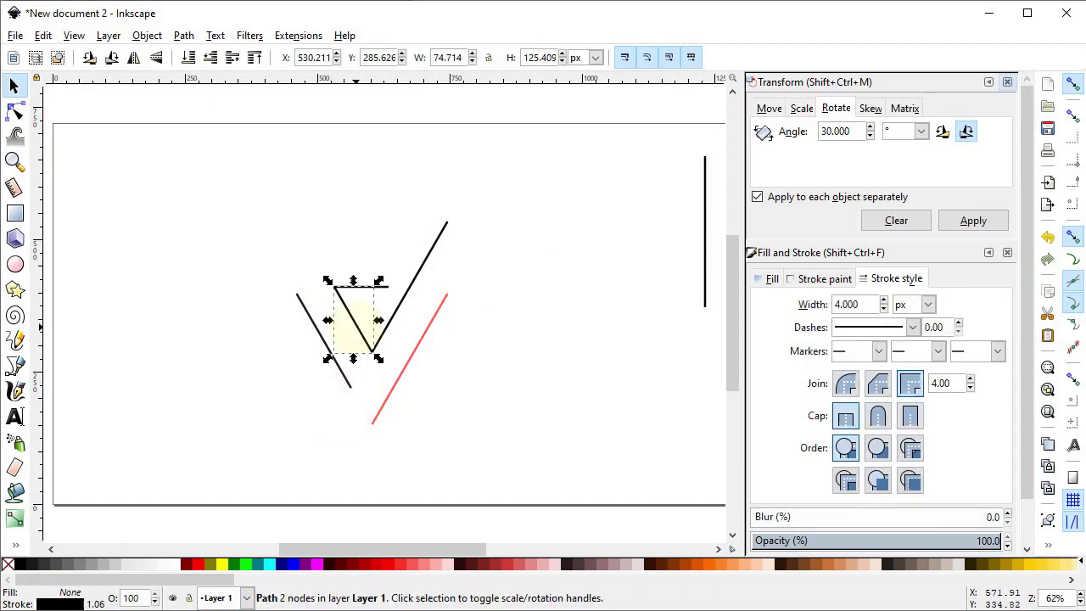
left_click(325, 344, "shift")
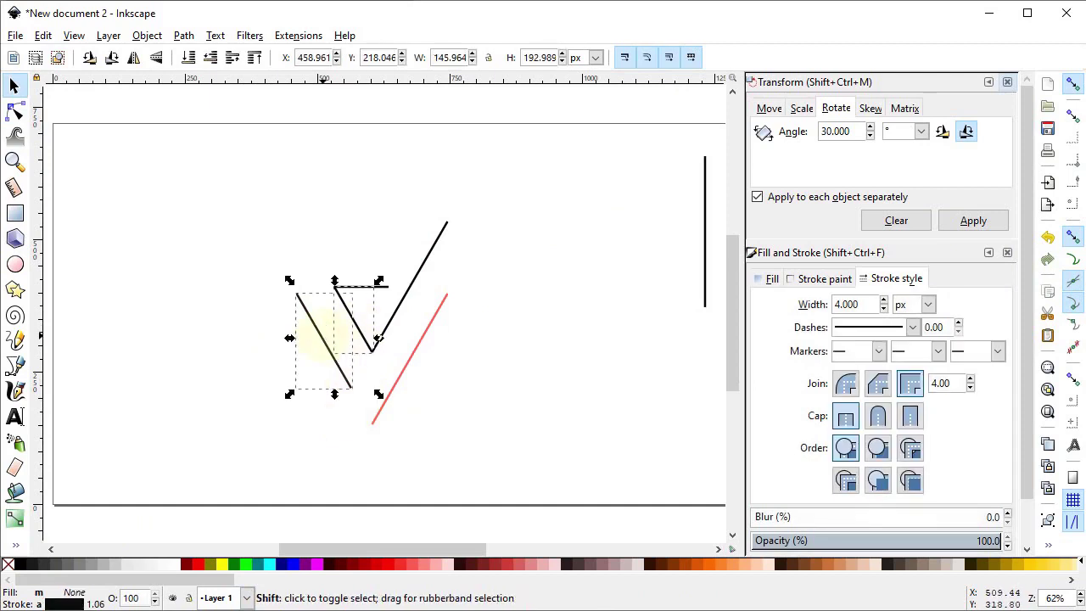
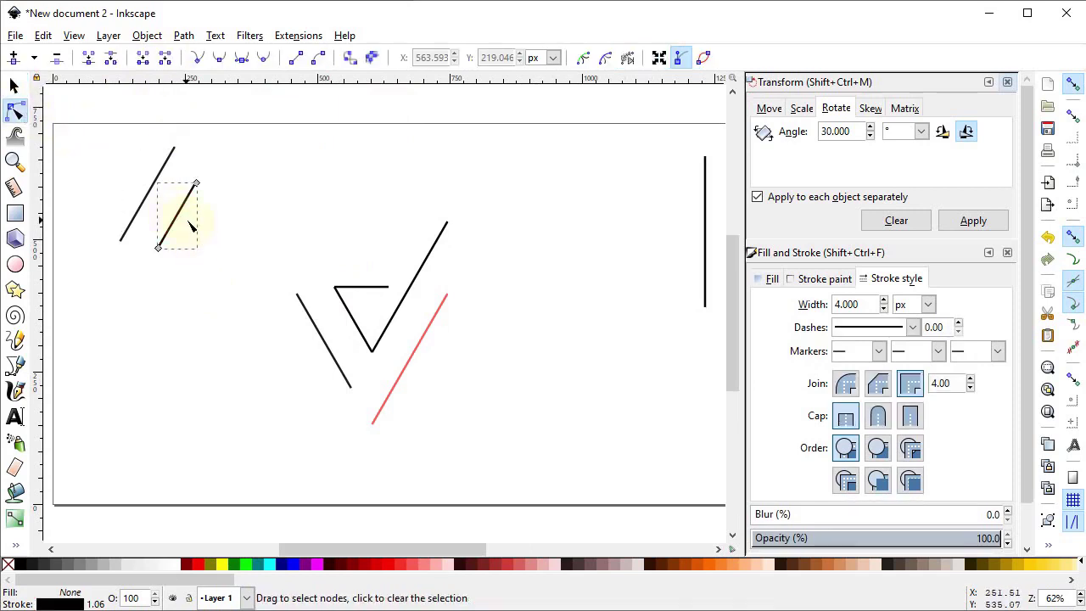
left_click(192, 236)
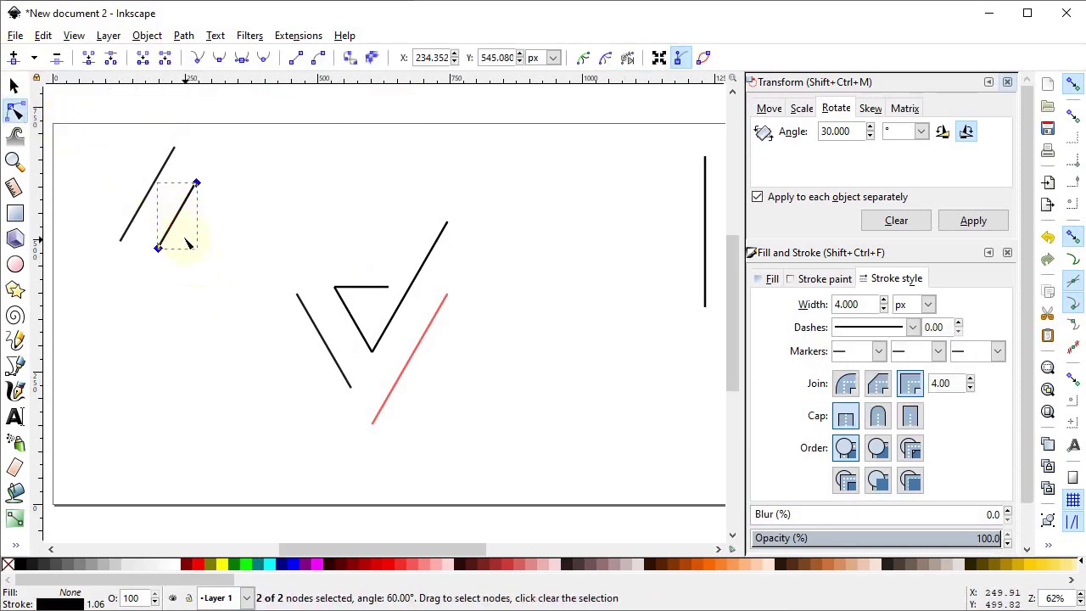
left_click(14, 57)
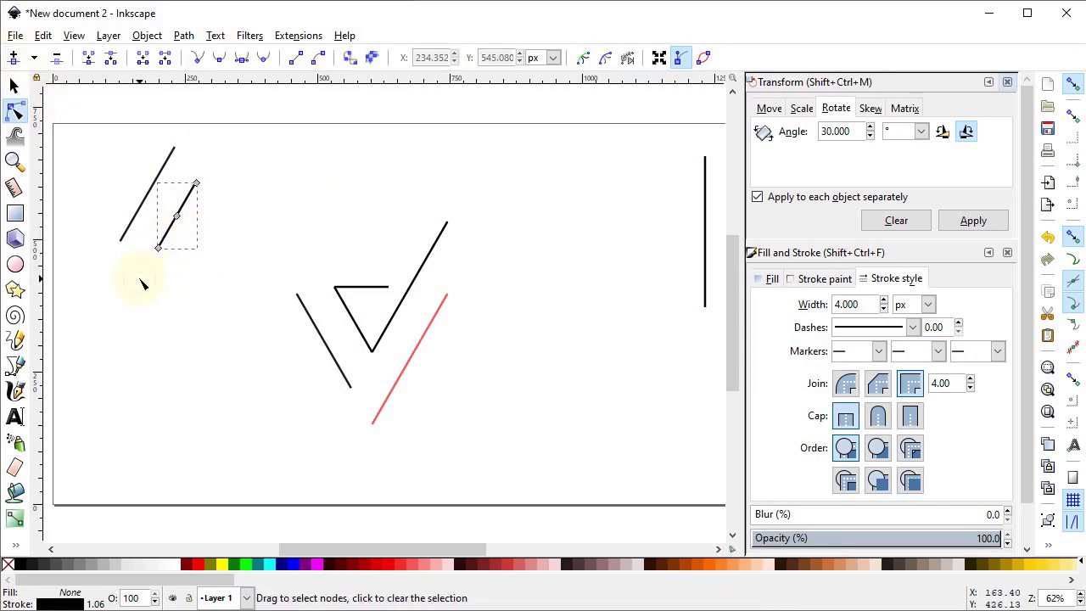
left_click(158, 248)
key("Delete")
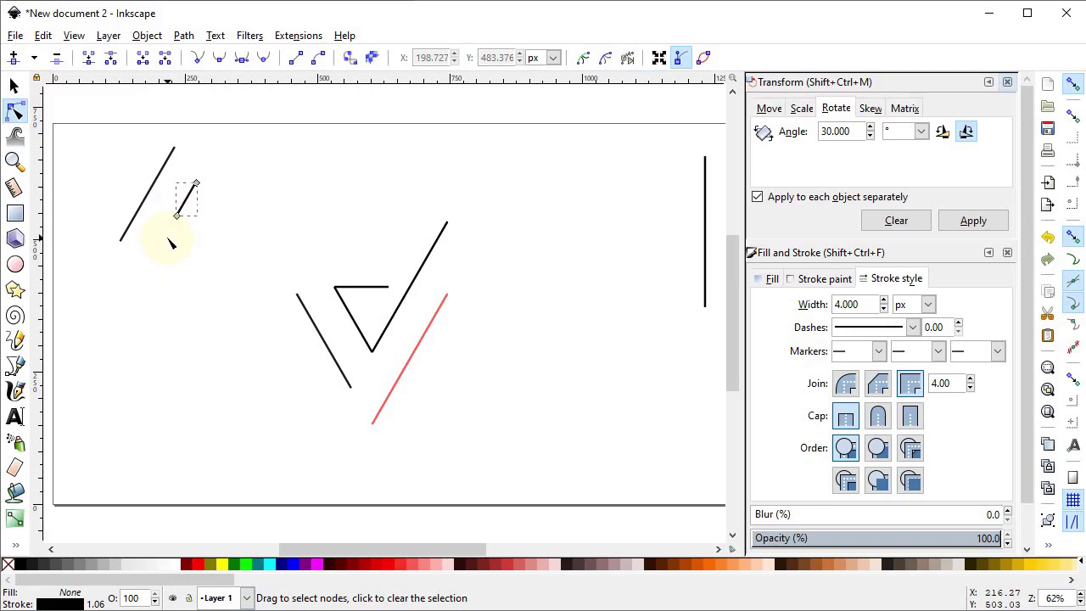
Step: Move the mirrored group so its short line's lower node snaps to the upper end of the long black line
left_click(14, 84)
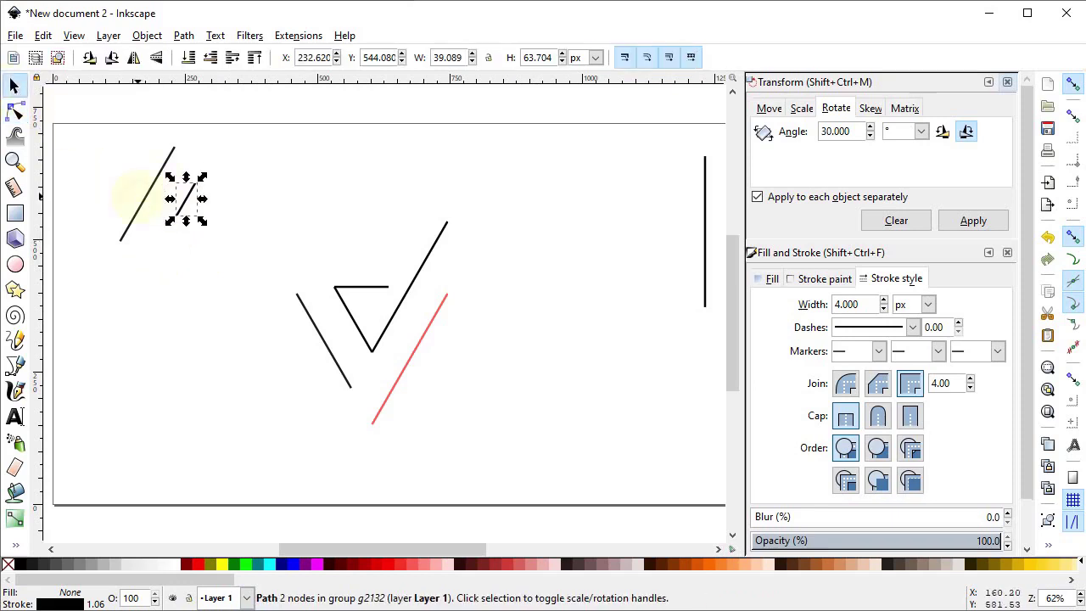
left_click(146, 203)
left_click_drag(148, 200, 412, 212)
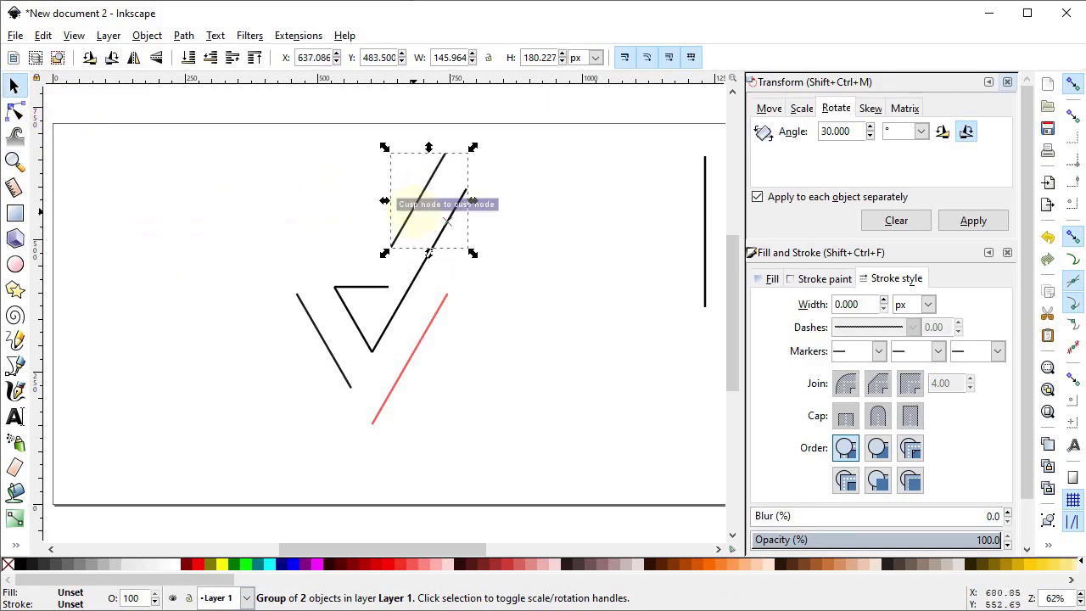
Step: Ungroup the mirrored pair and delete its short spacer line at the long black line's upper end
right_click(448, 219)
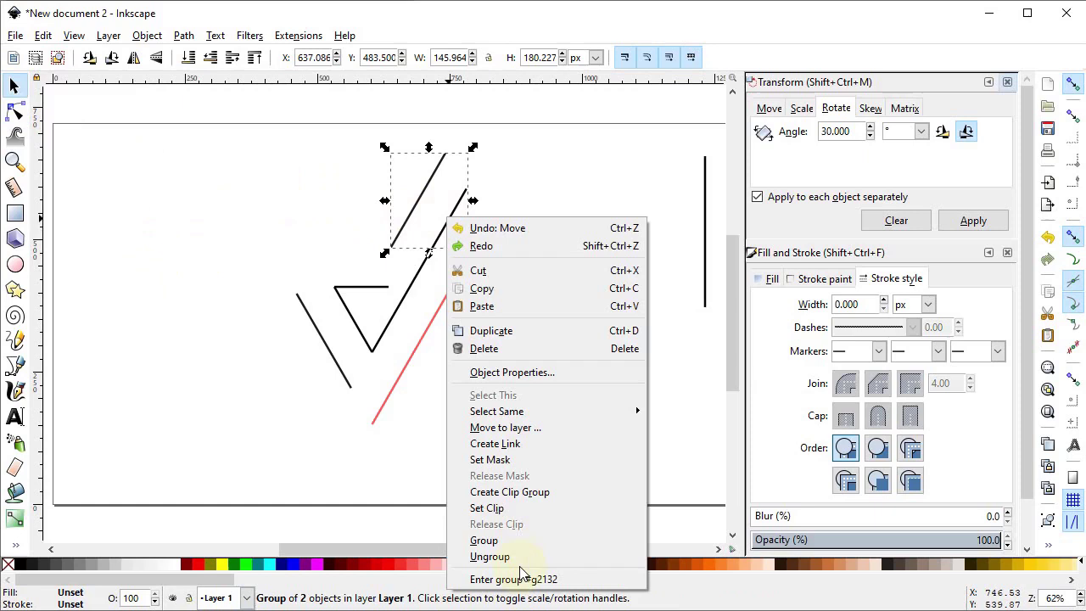
left_click(514, 557)
left_click(556, 323)
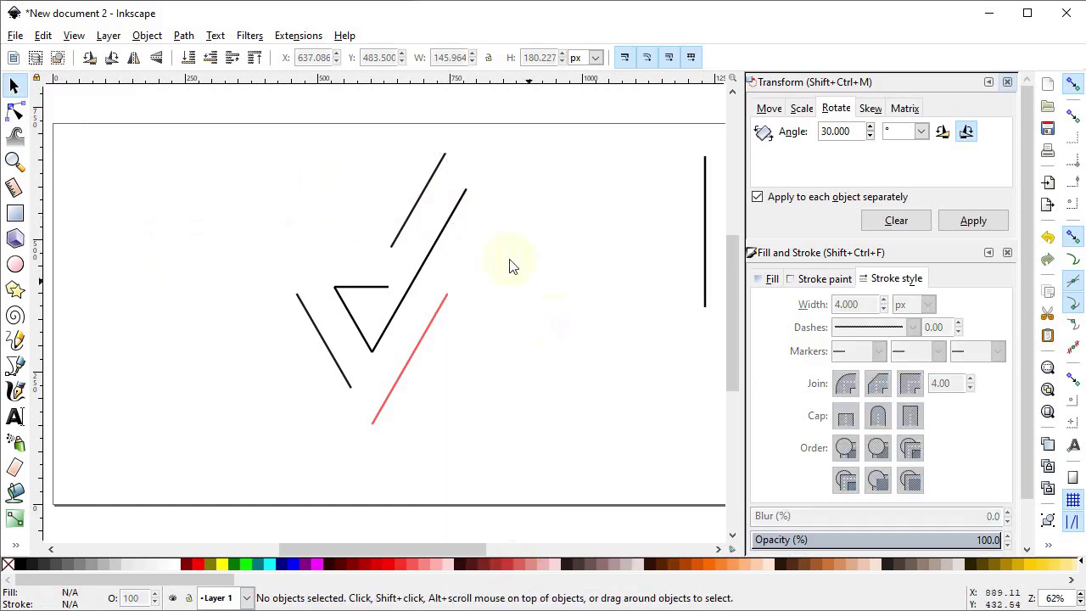
left_click(463, 204)
key("Delete")
Step: Duplicate the five black lines of the design and group the copies
mouse_move(251, 131)
left_mouse_down()
mouse_move(485, 334)
mouse_move(514, 404)
left_mouse_up()
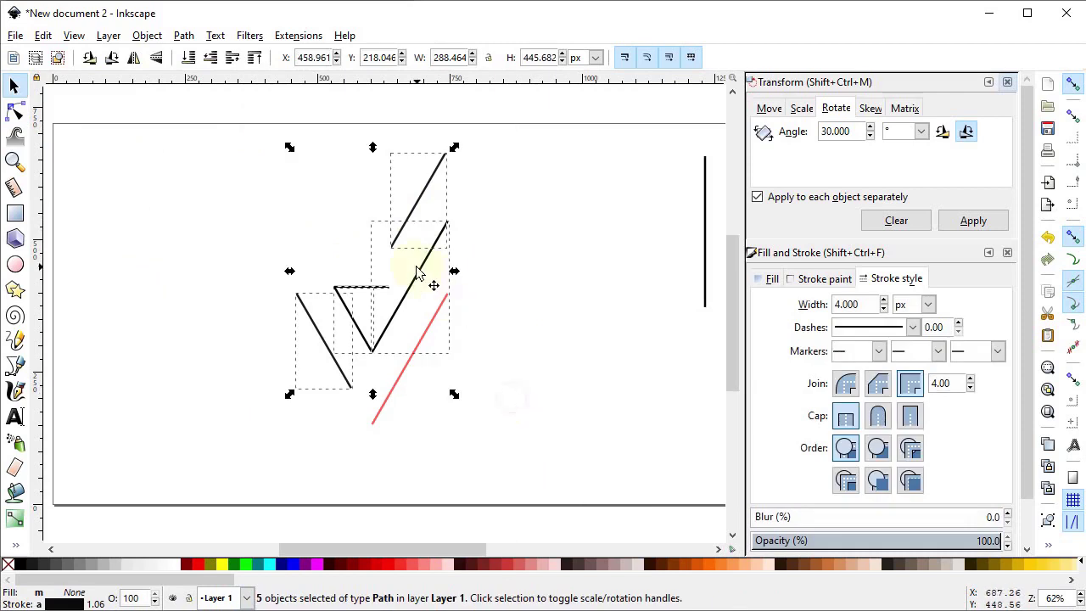
right_click(417, 273)
left_click(473, 380)
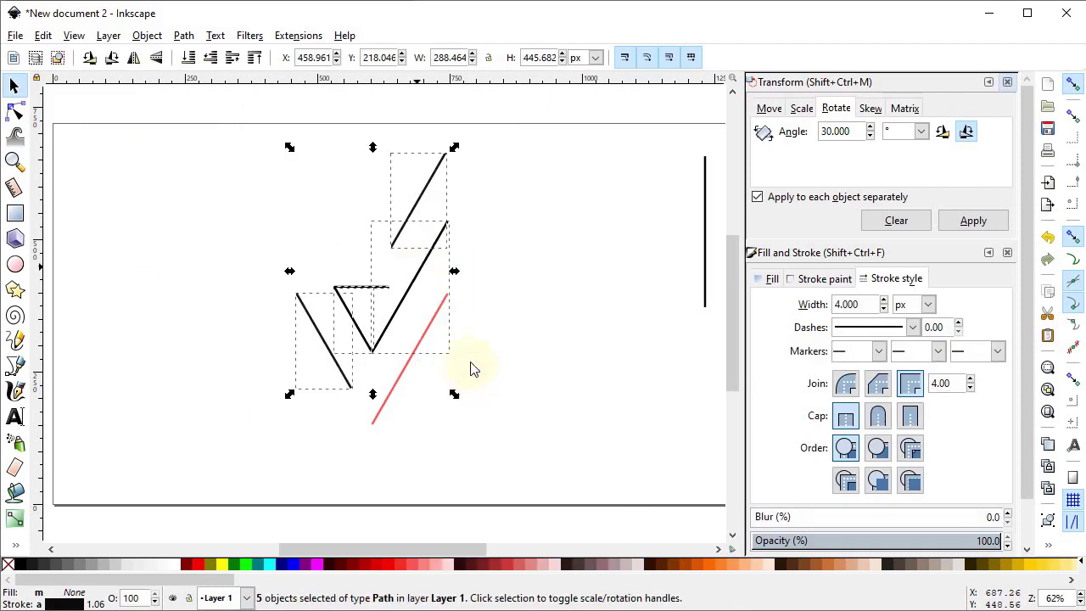
right_click(443, 168)
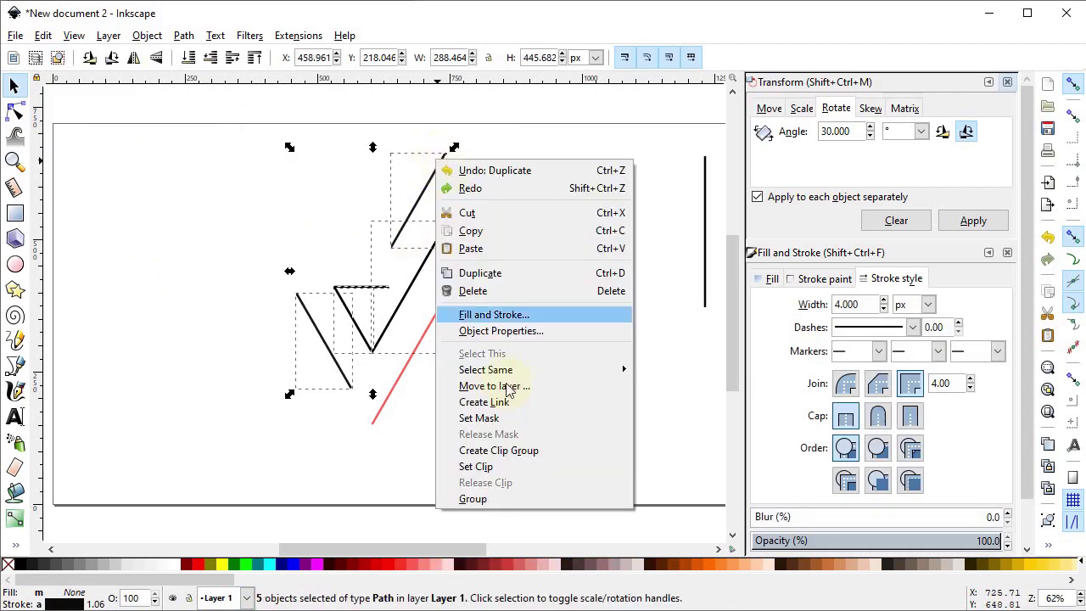
left_click(510, 498)
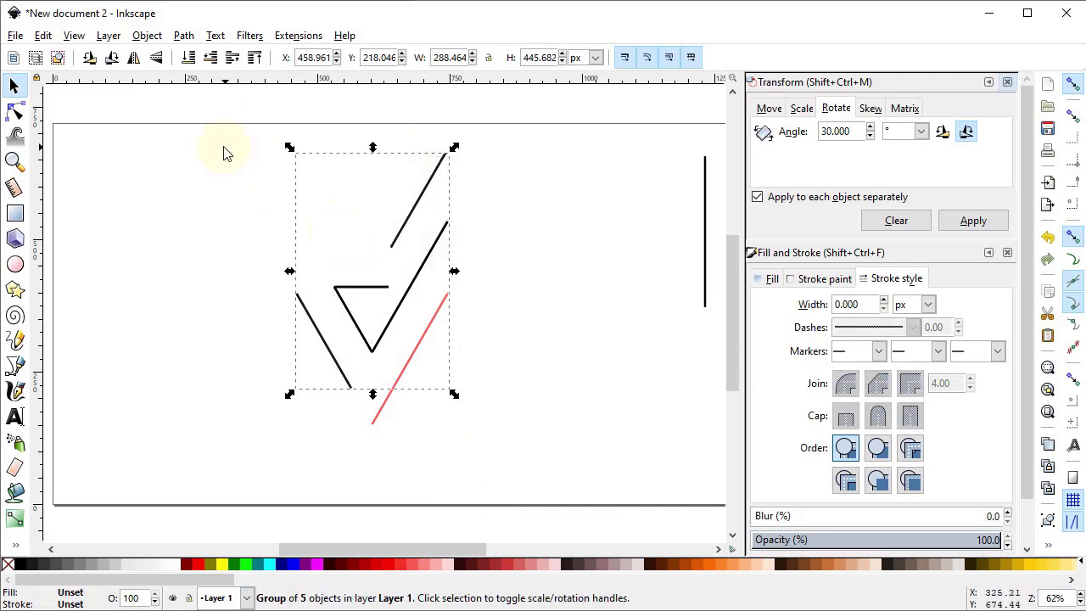
Step: Flip the group of copies vertically and horizontally and snap its peak to the red line's upper end
left_click(158, 60)
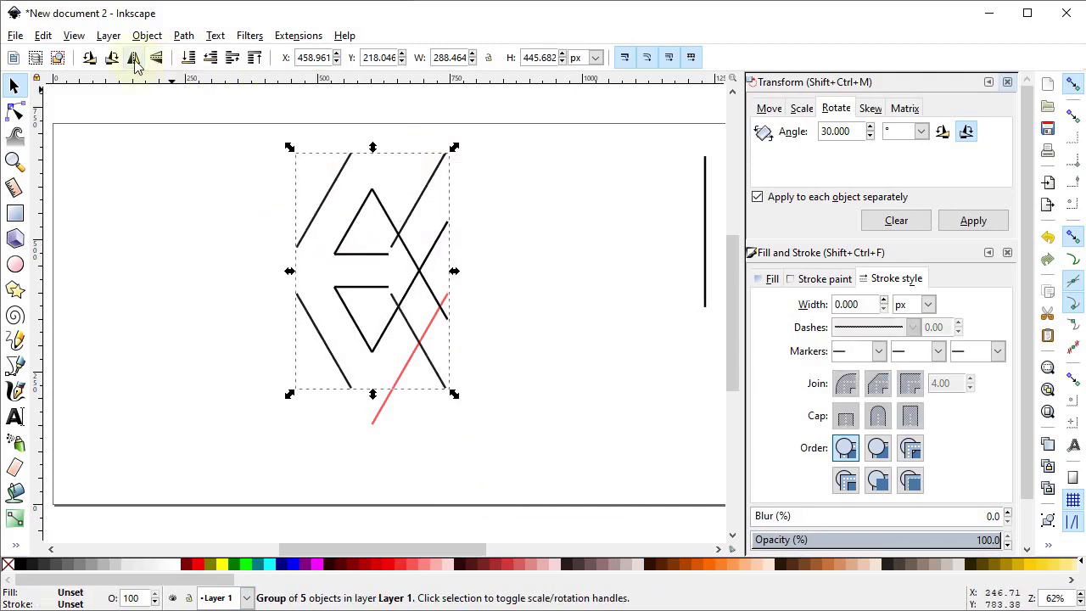
left_click(134, 59)
left_click_drag(394, 162, 461, 301)
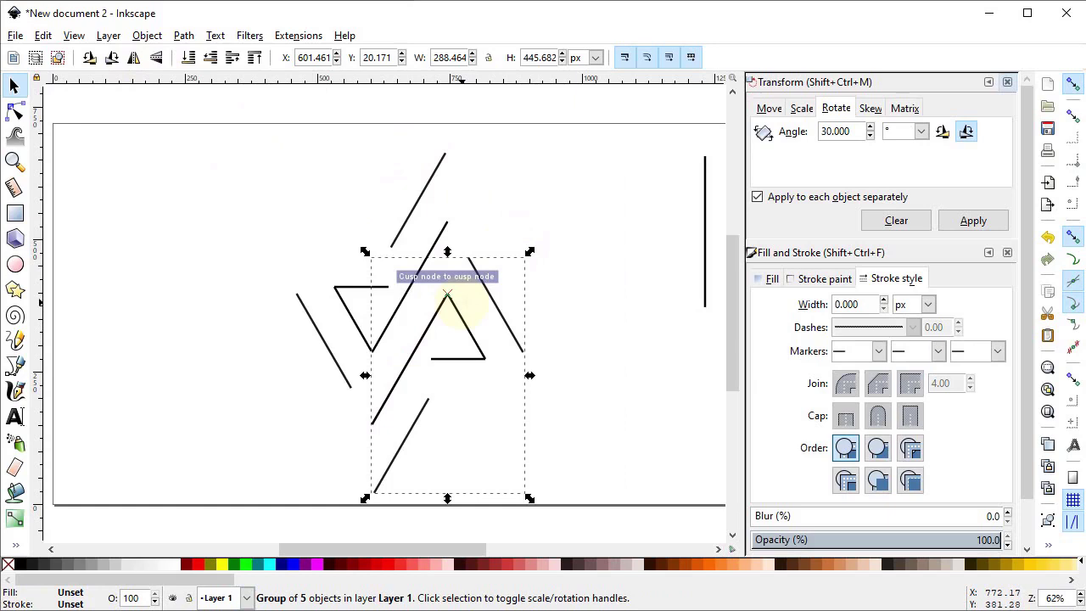
Step: Cut the flipped group, delete the red line beneath it, and paste the group back in place
right_click(465, 333)
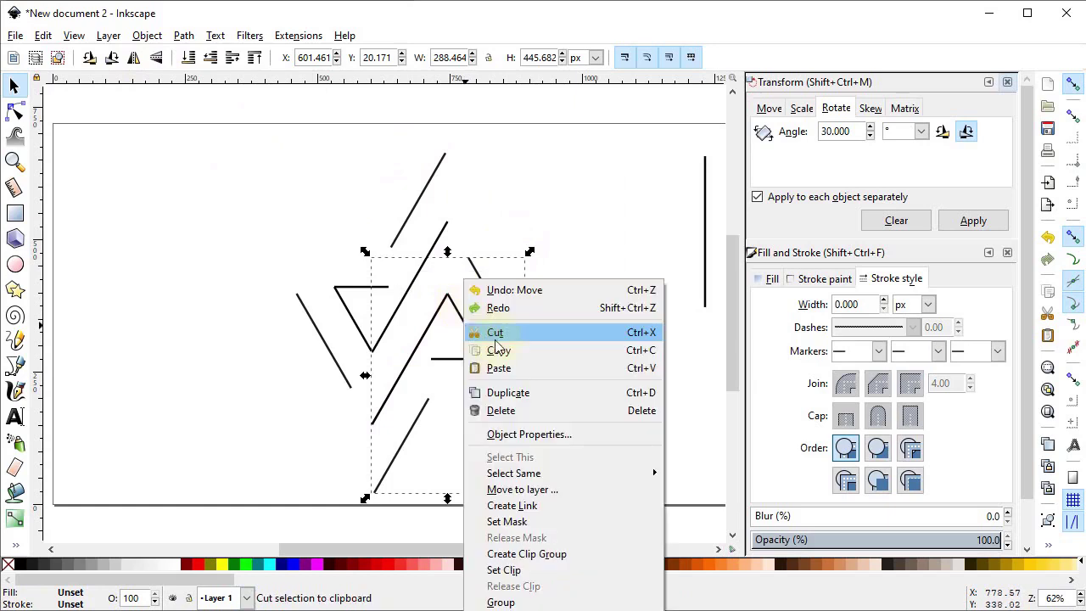
left_click(510, 338)
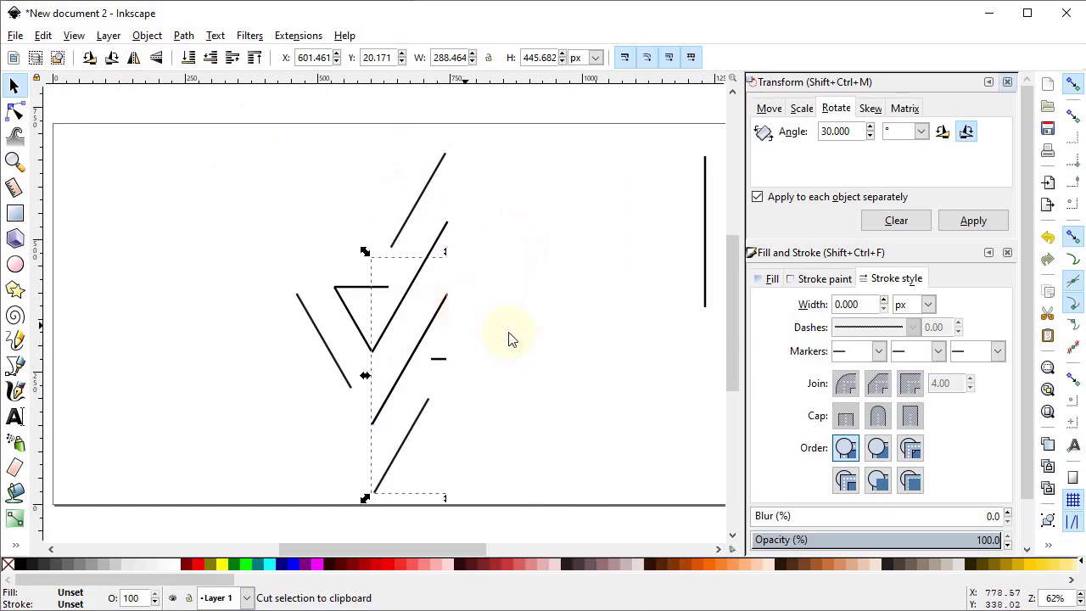
left_click(438, 318)
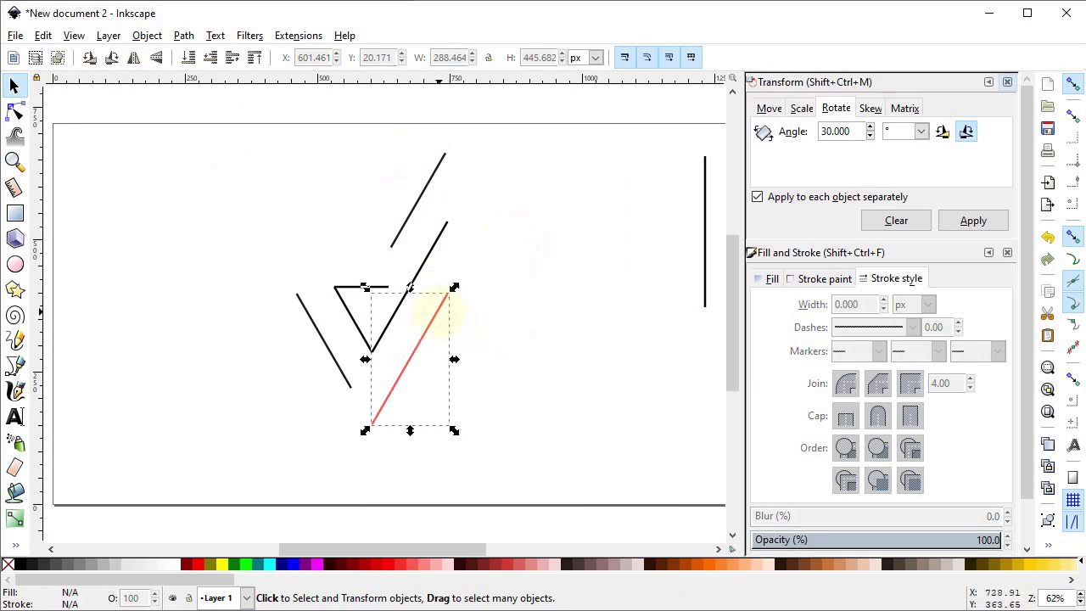
key("Delete")
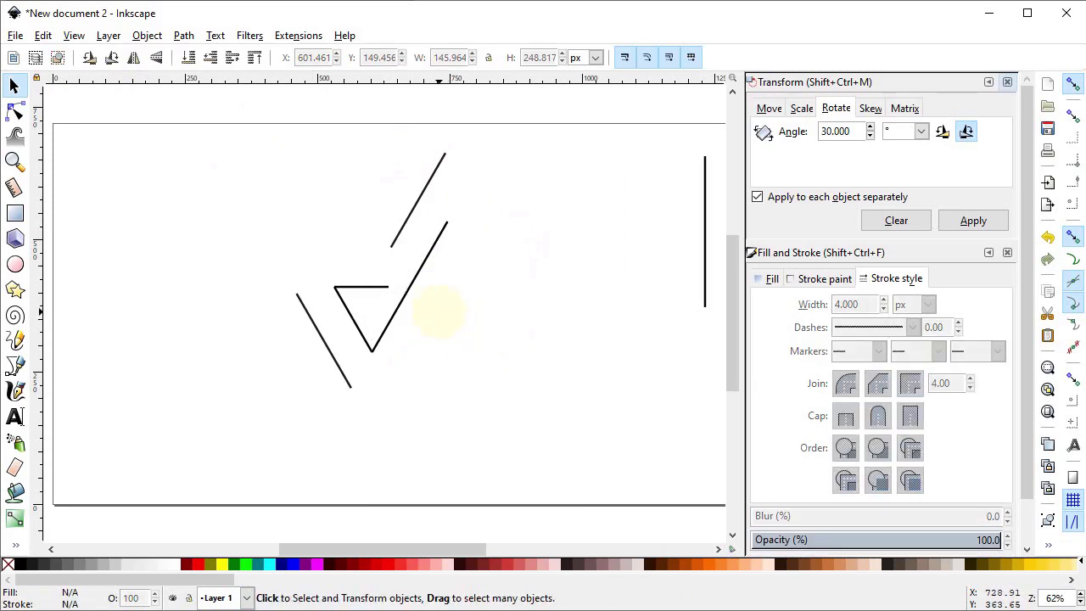
left_click(44, 35)
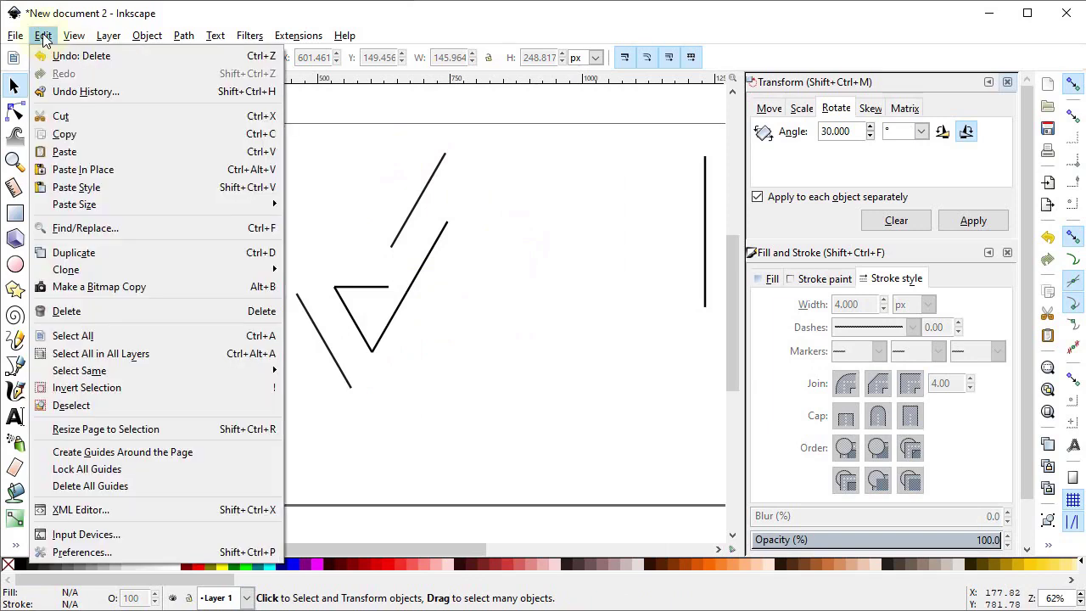
left_click(89, 170)
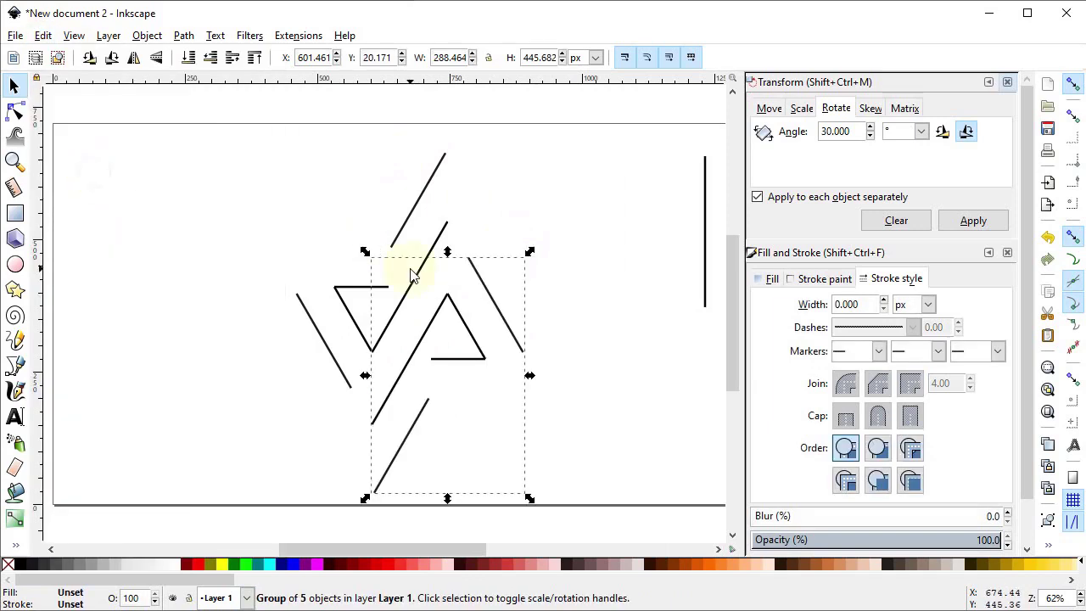
Step: Move the whole design to about X 370.9 px, Y 39.4 px and ungroup its flipped half
left_click_drag(281, 127, 602, 541)
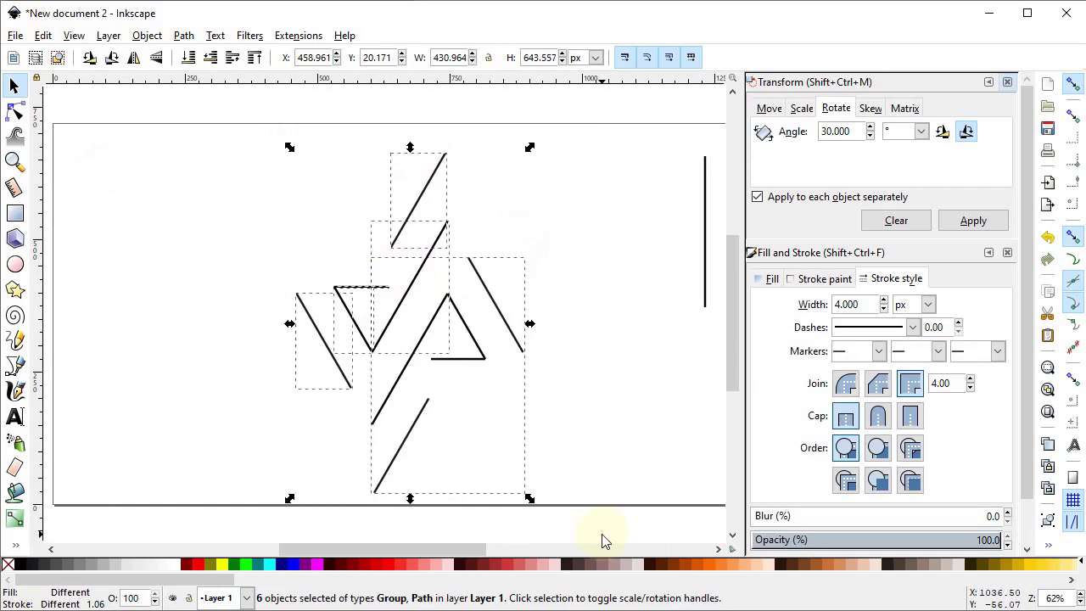
left_click_drag(476, 366, 427, 353)
left_click(521, 379)
left_click(429, 350)
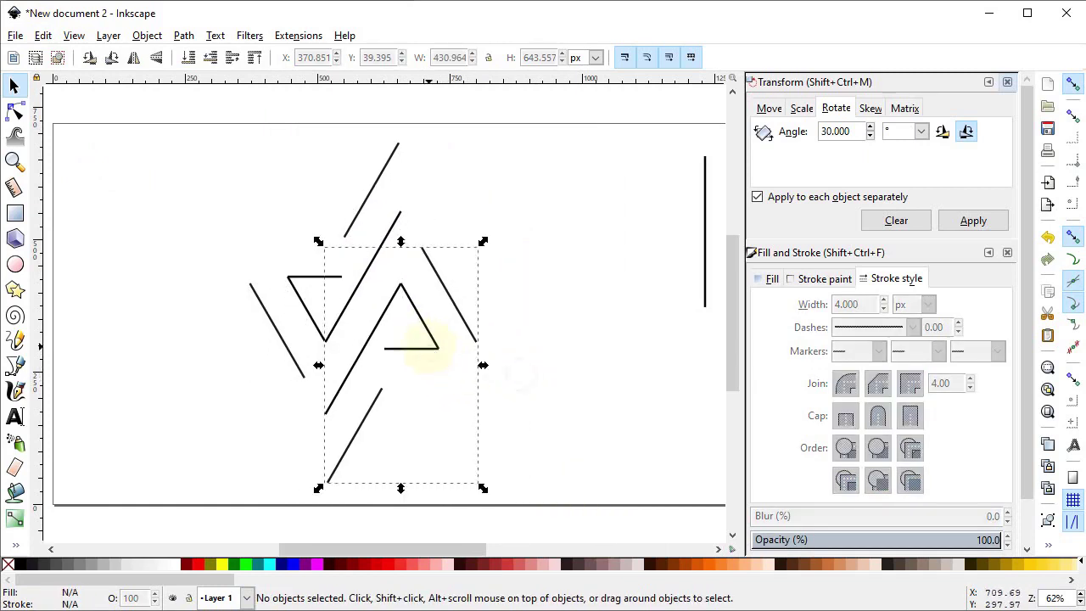
right_click(429, 351)
left_click(445, 342)
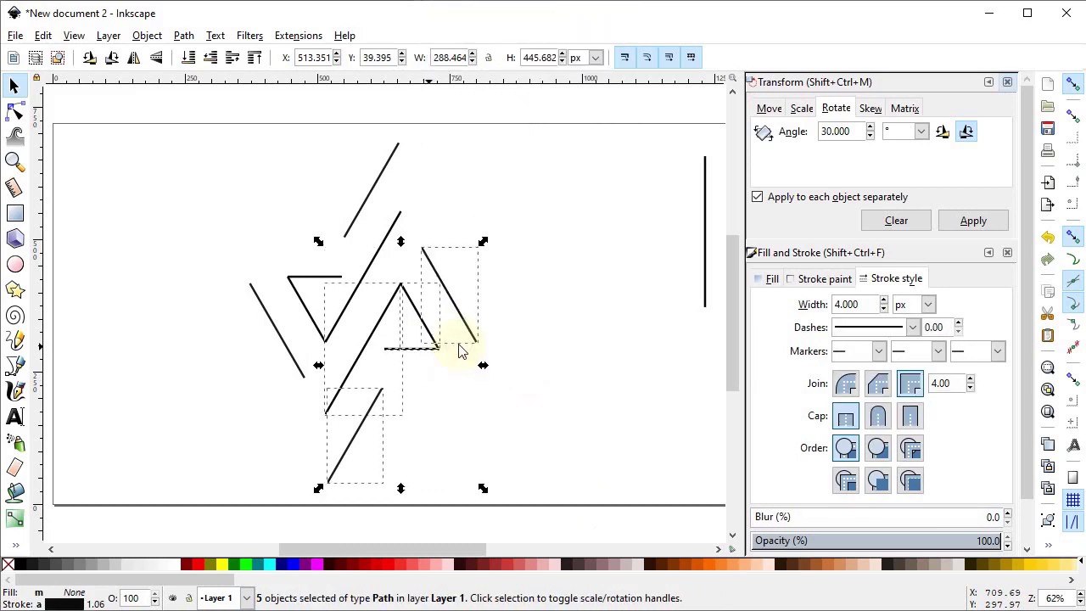
Step: Set the stroke of all ten design lines to 20 px wide with round joins and round caps
left_click_drag(192, 140, 543, 492)
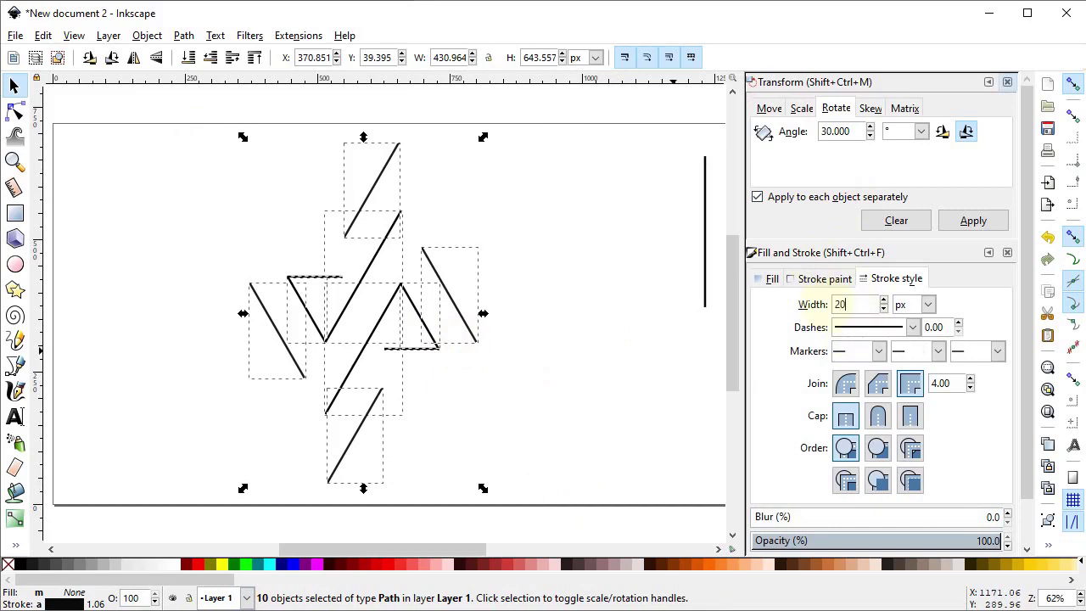
key("Return")
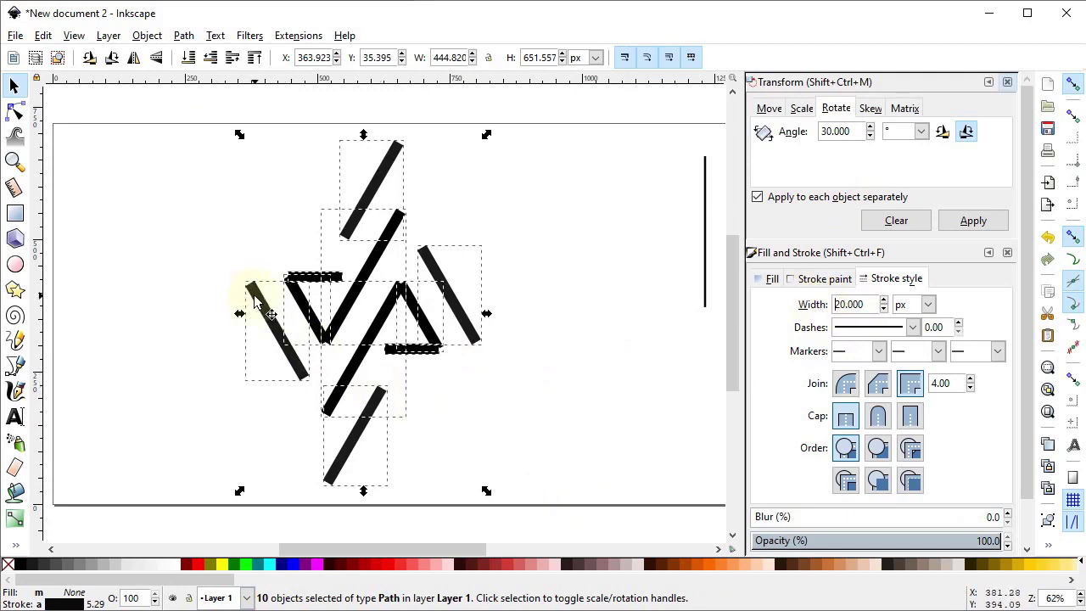
left_click(846, 384)
left_click(883, 420)
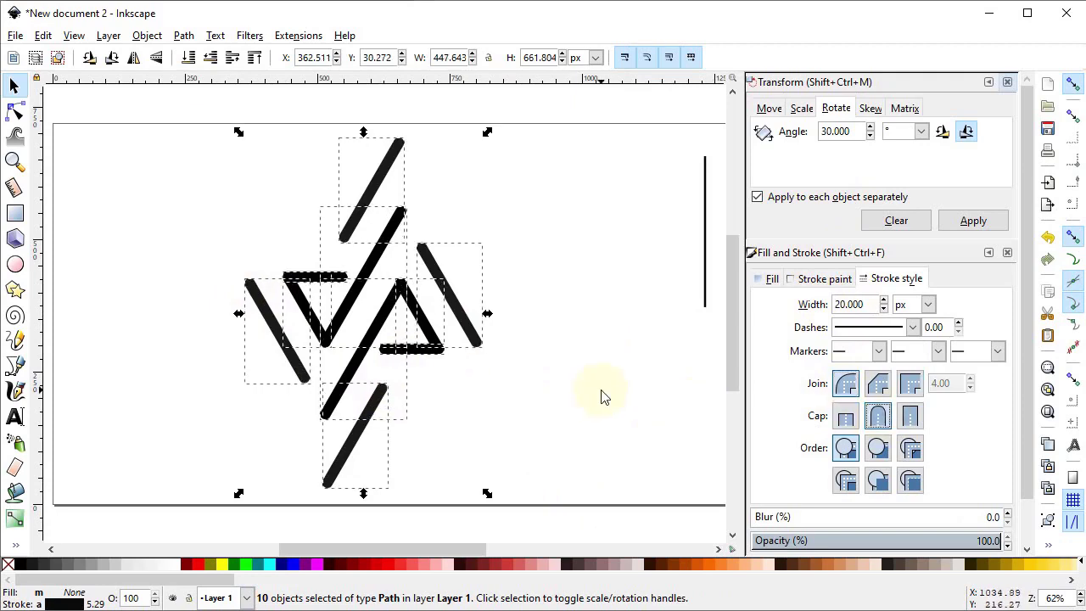